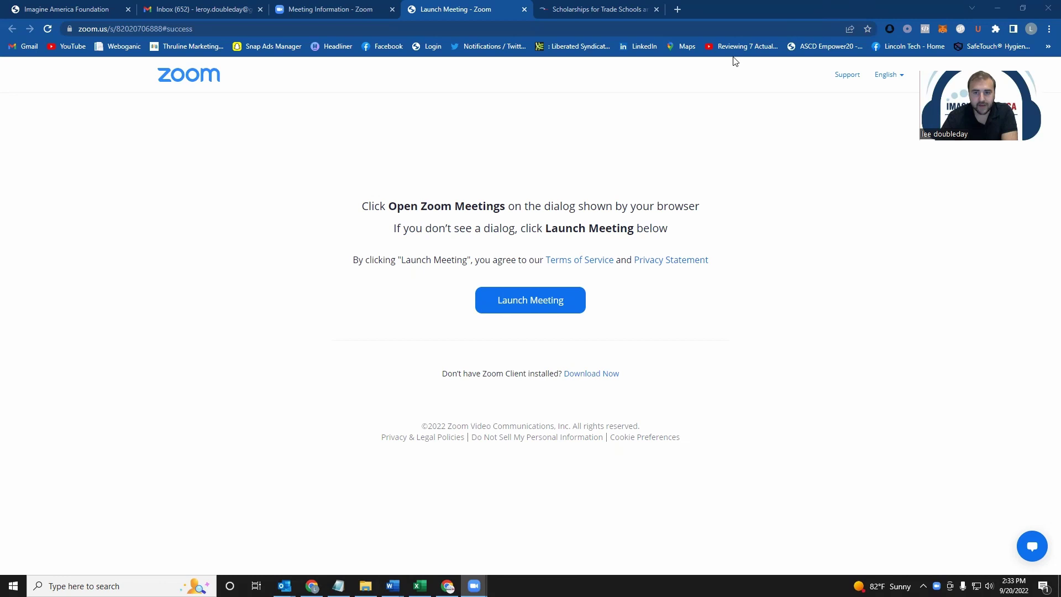
# Step: Switch to the Scholarships for Trade Schools tab showing the Imagine America Foundation site
pyautogui.click(596, 9)
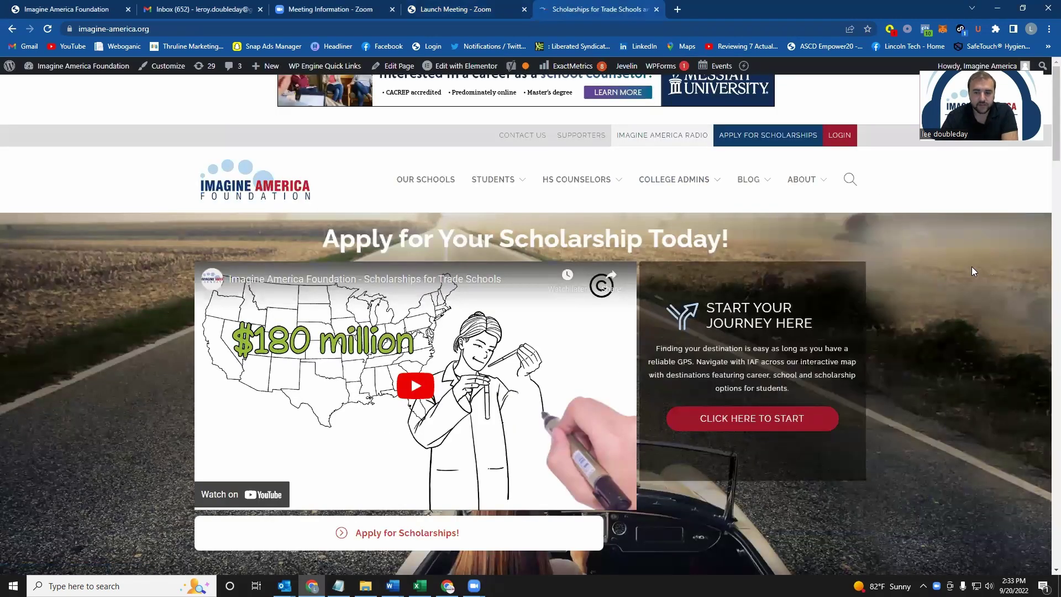
# Step: Go to the Apply for Scholarships page and scroll down to its application steps
pyautogui.click(760, 142)
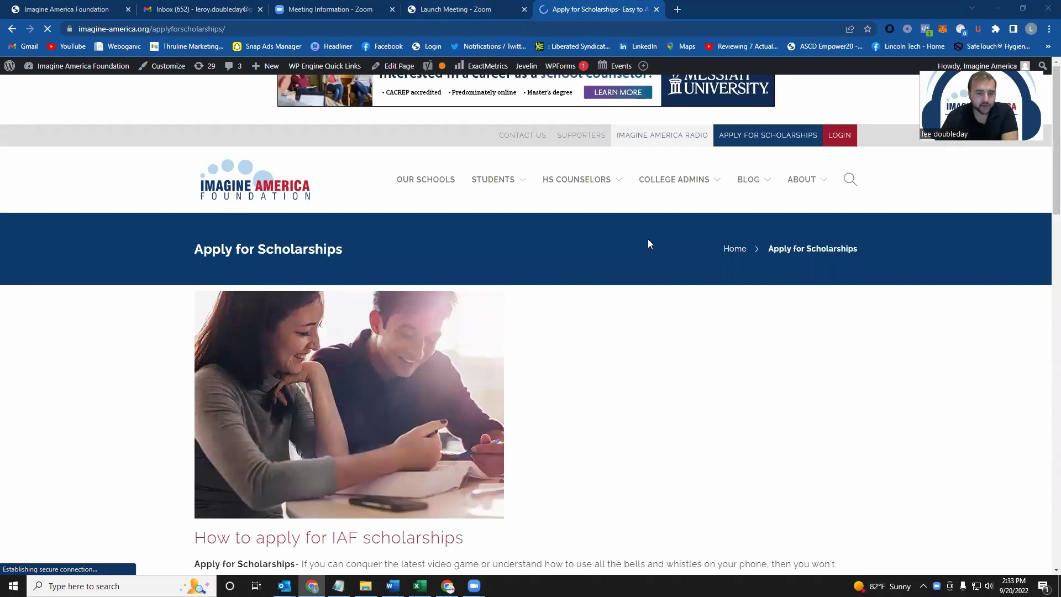
pyautogui.scroll(-5, 410, 360)
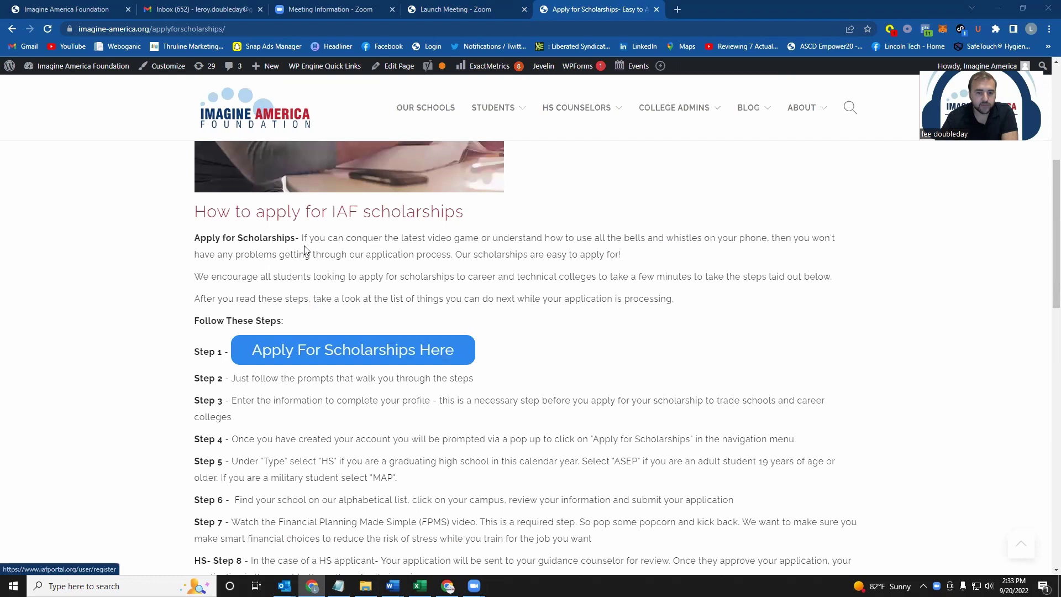
# Step: Open the sign-up form, choose the active duty/reservist/veteran student type, and autofill first and last name
pyautogui.click(394, 356)
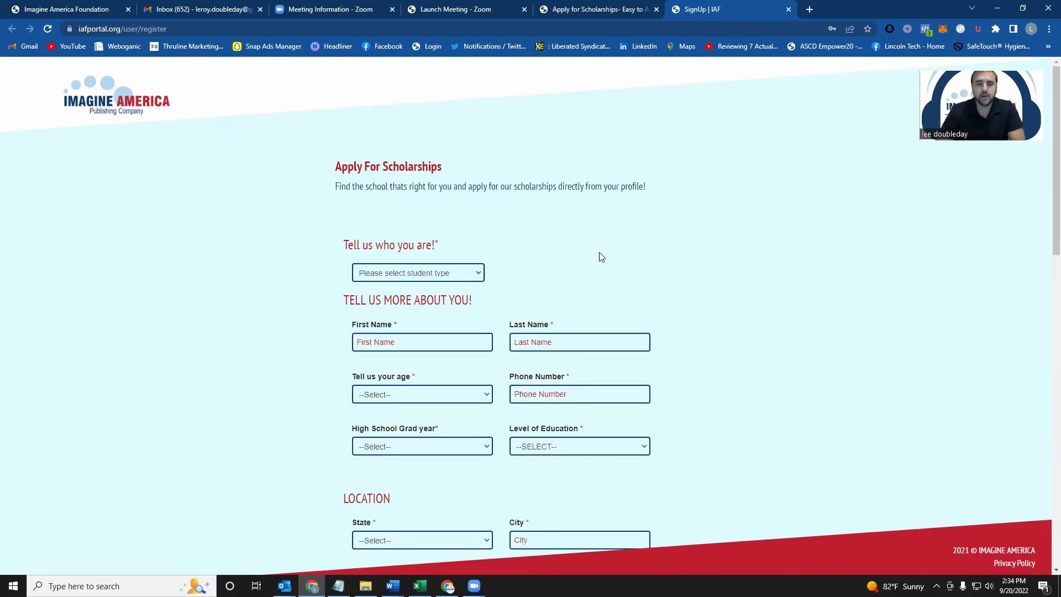
pyautogui.click(456, 274)
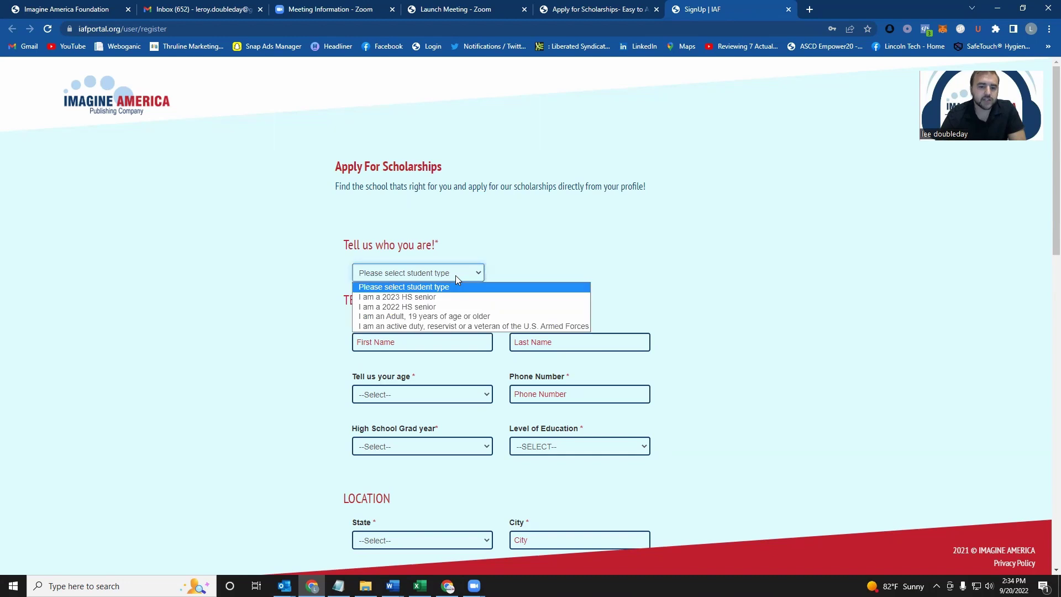
pyautogui.click(442, 326)
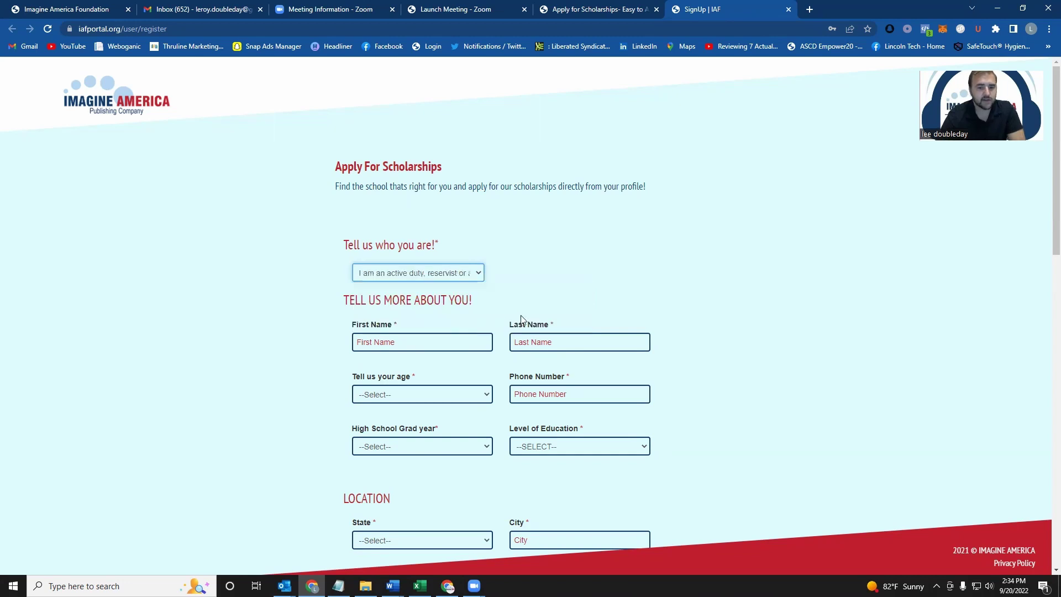
pyautogui.click(417, 342)
pyautogui.click(421, 368)
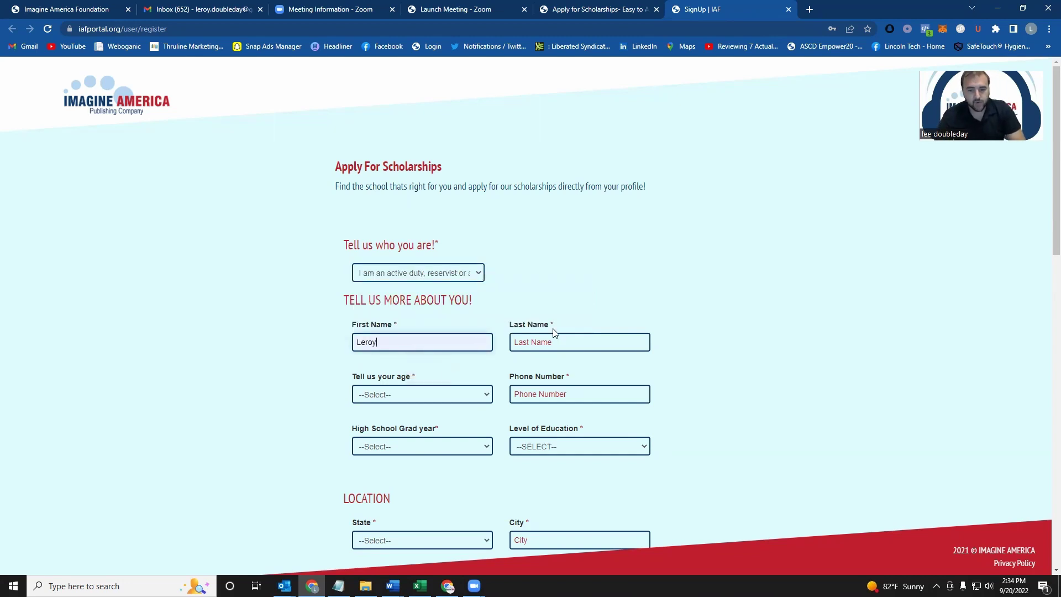
pyautogui.click(555, 343)
pyautogui.click(577, 369)
pyautogui.scroll(-2, 412, 308)
# Step: Set age 28, autofill the phone number, graduation year 1971 and Some College education
pyautogui.click(410, 284)
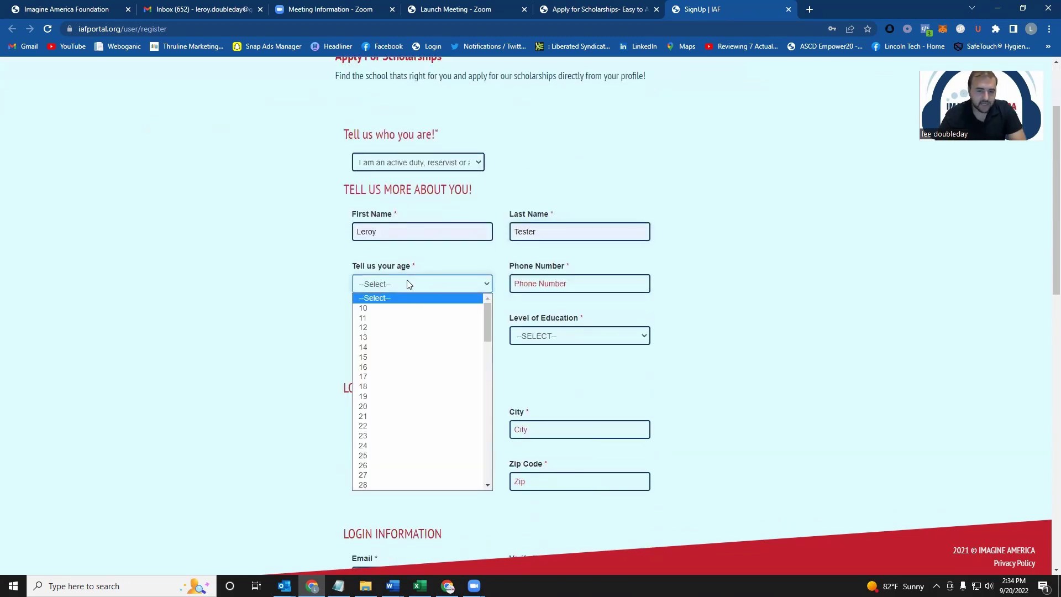
pyautogui.click(414, 488)
pyautogui.click(544, 282)
pyautogui.click(590, 311)
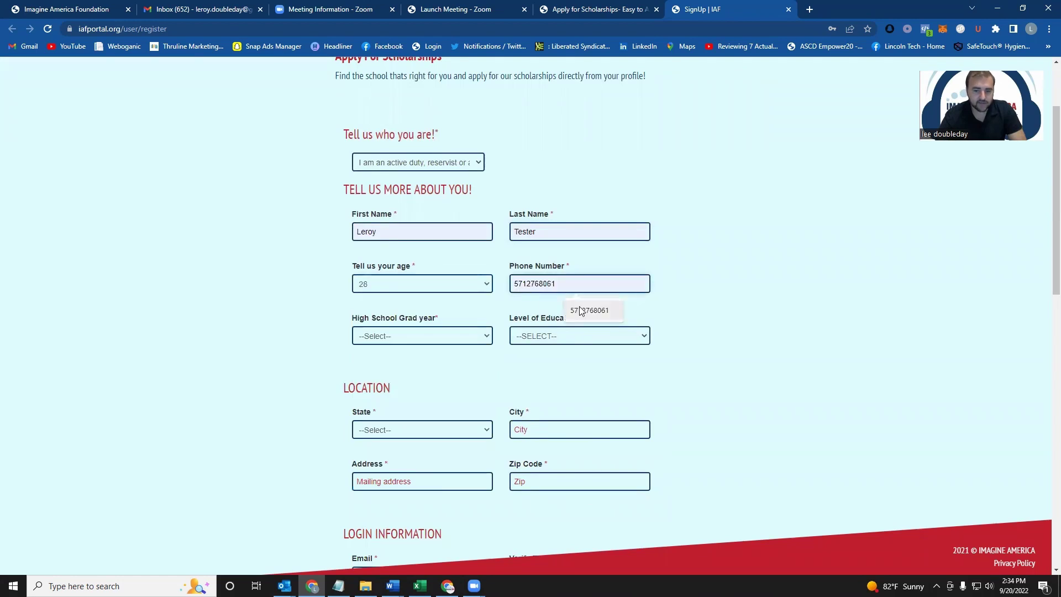
pyautogui.click(441, 336)
pyautogui.click(407, 539)
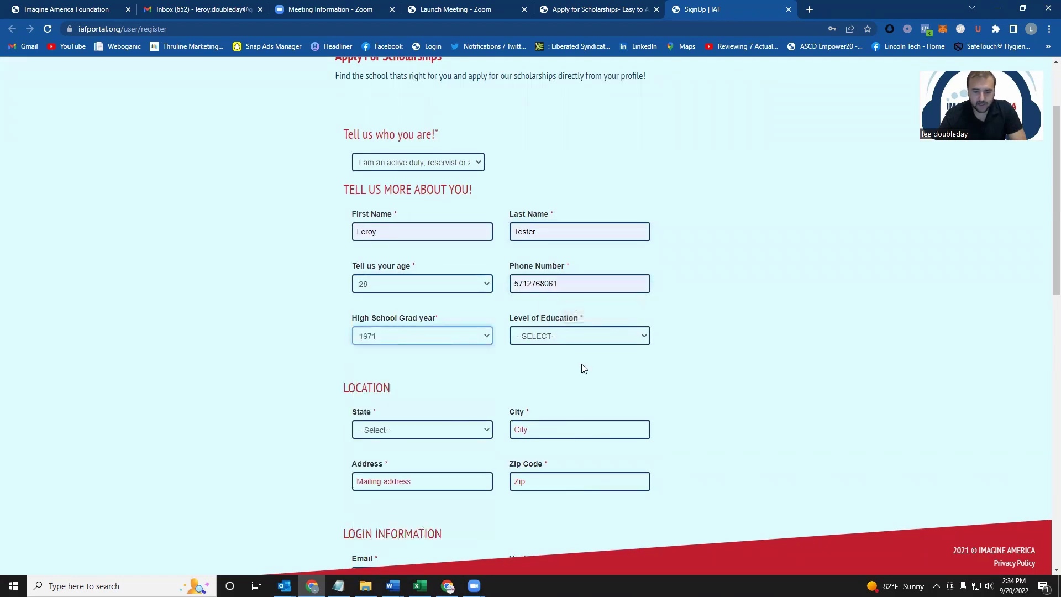
pyautogui.click(582, 335)
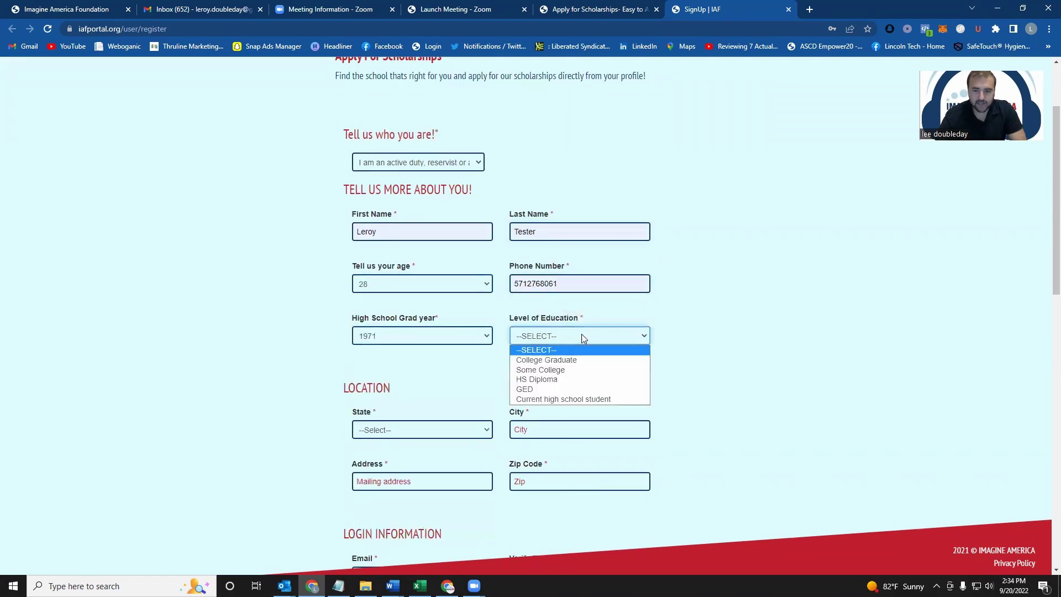
pyautogui.click(572, 370)
# Step: Set state District of Columbia, city Washington DC, and autofill the mailing address and zip code
pyautogui.scroll(-2, 732, 329)
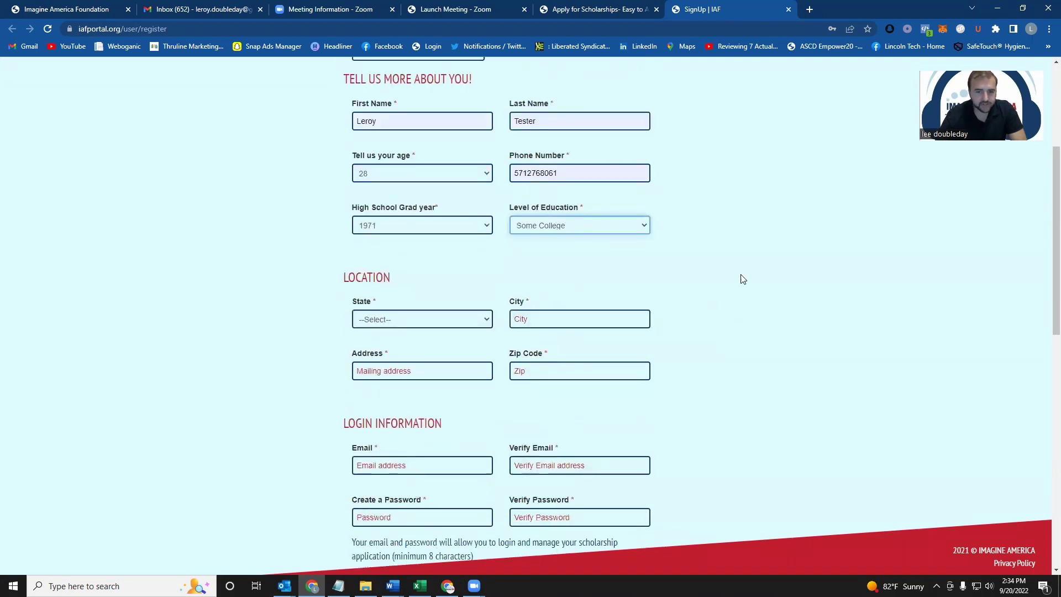
pyautogui.scroll(-2, 765, 310)
pyautogui.click(427, 209)
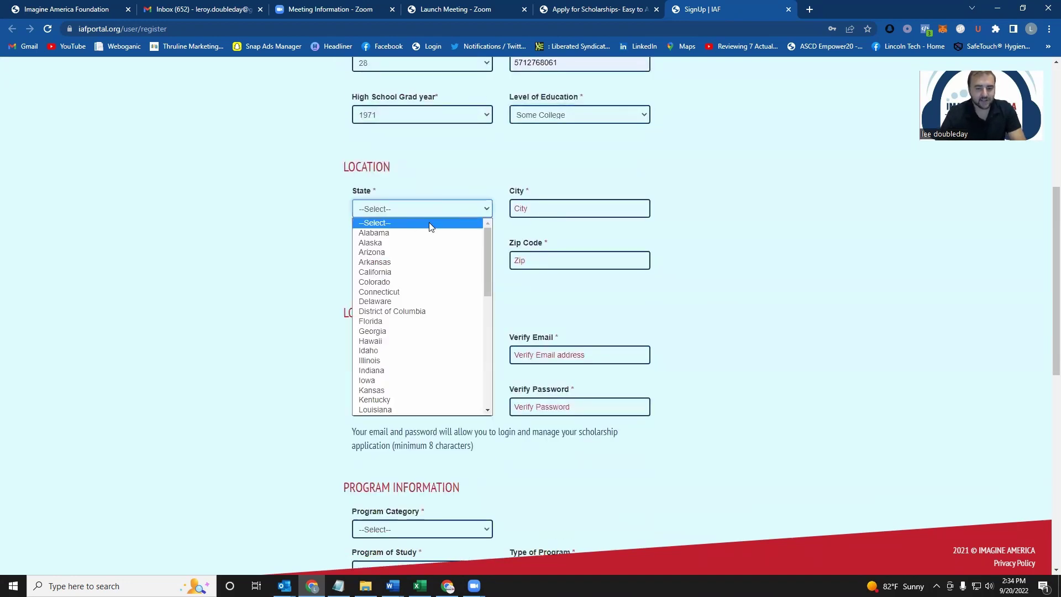
pyautogui.click(415, 312)
pyautogui.click(531, 209)
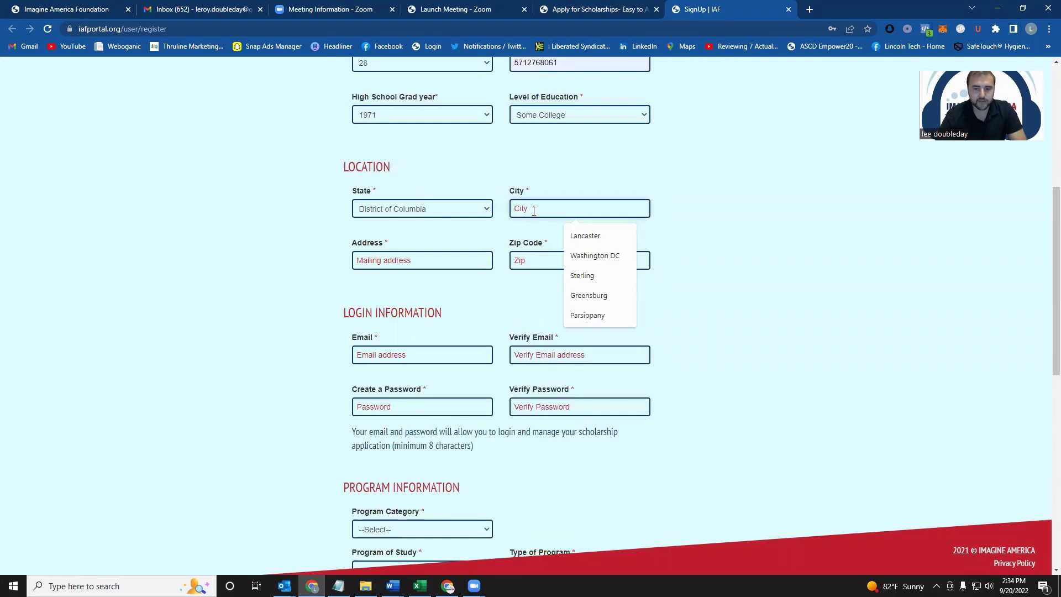
pyautogui.click(595, 256)
pyautogui.click(464, 260)
pyautogui.click(434, 287)
pyautogui.click(567, 262)
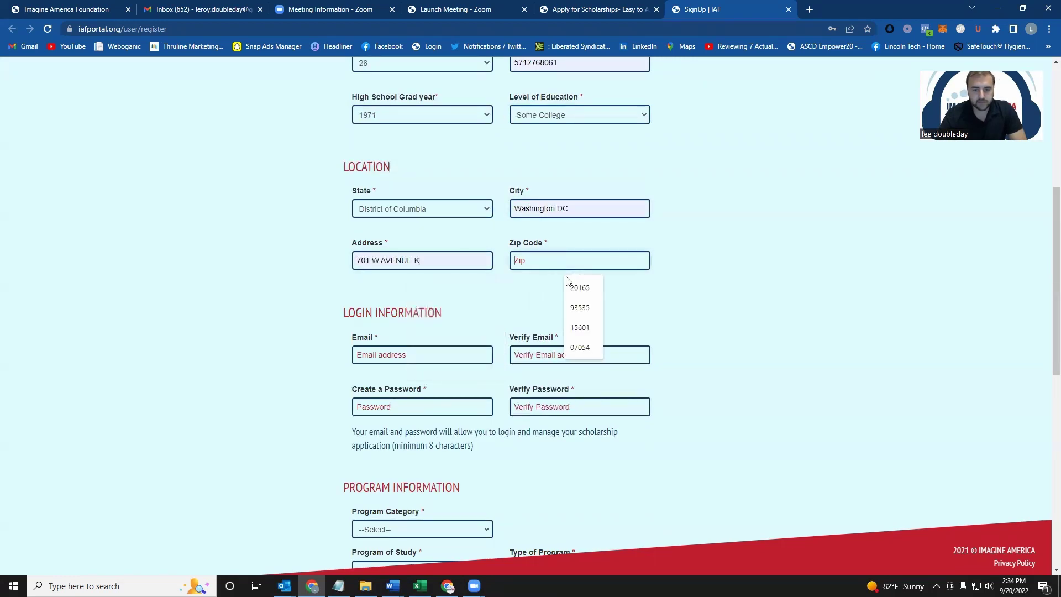
pyautogui.click(577, 288)
# Step: Enter the login e-mail address and copy it into the Verify Email field
pyautogui.click(403, 354)
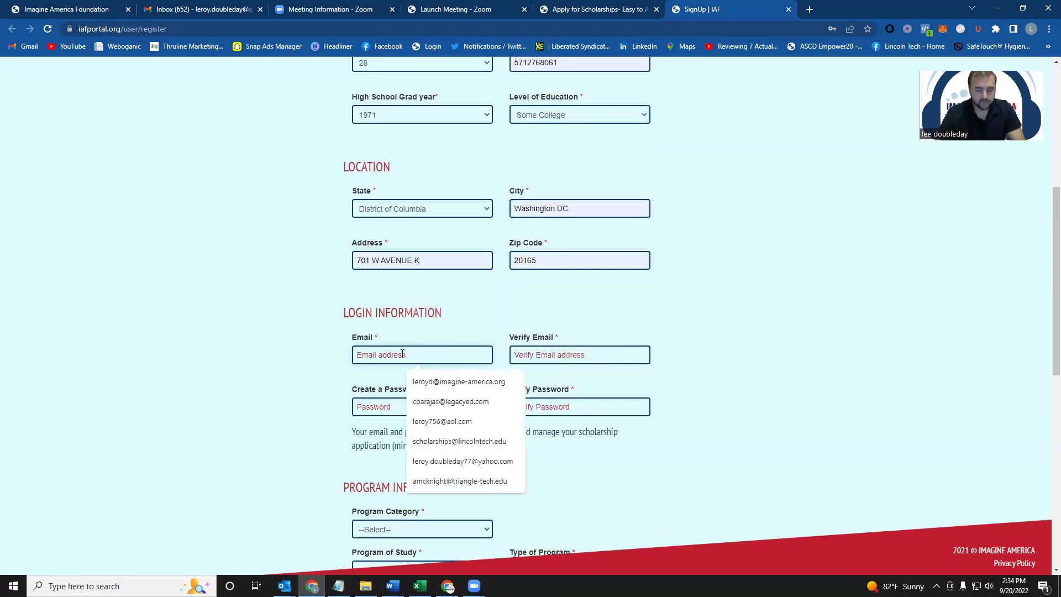
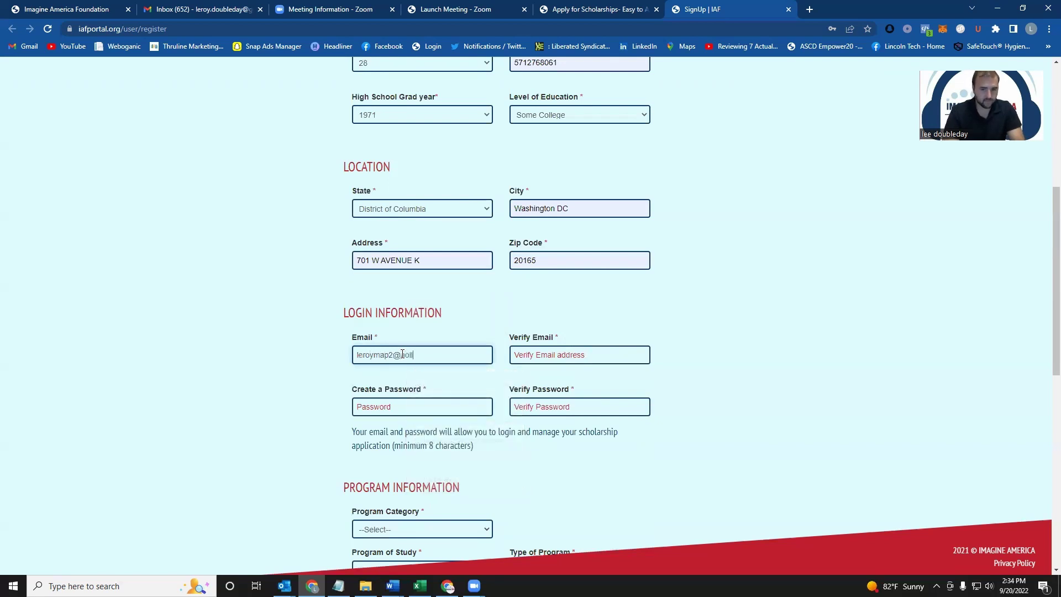
pyautogui.moveTo(430, 351); pyautogui.dragTo(317, 351)
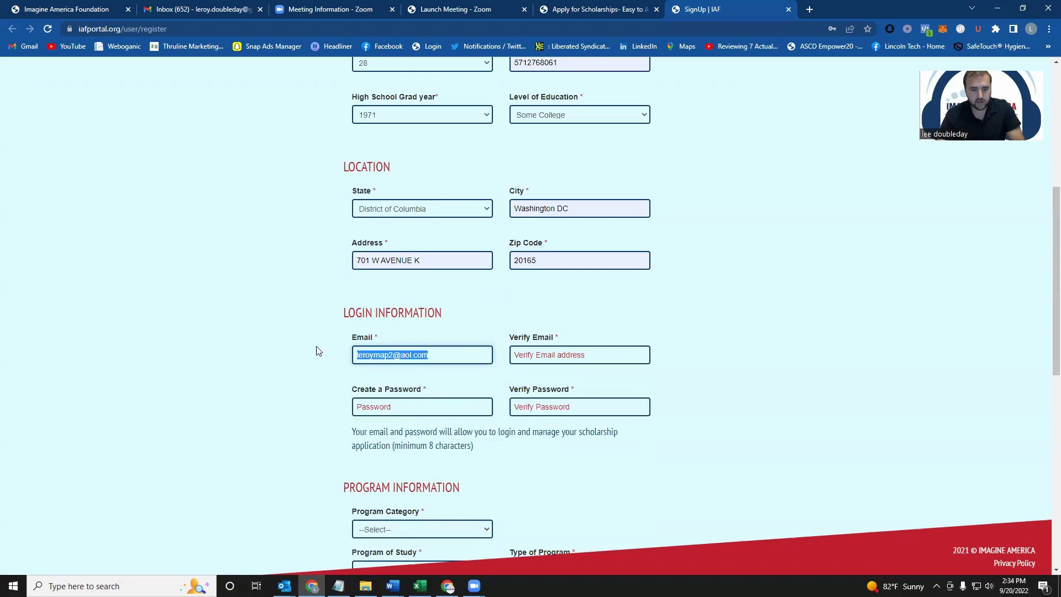
pyautogui.hotkey('ctrl', 'c')
pyautogui.click(600, 355)
pyautogui.hotkey('ctrl', 'v')
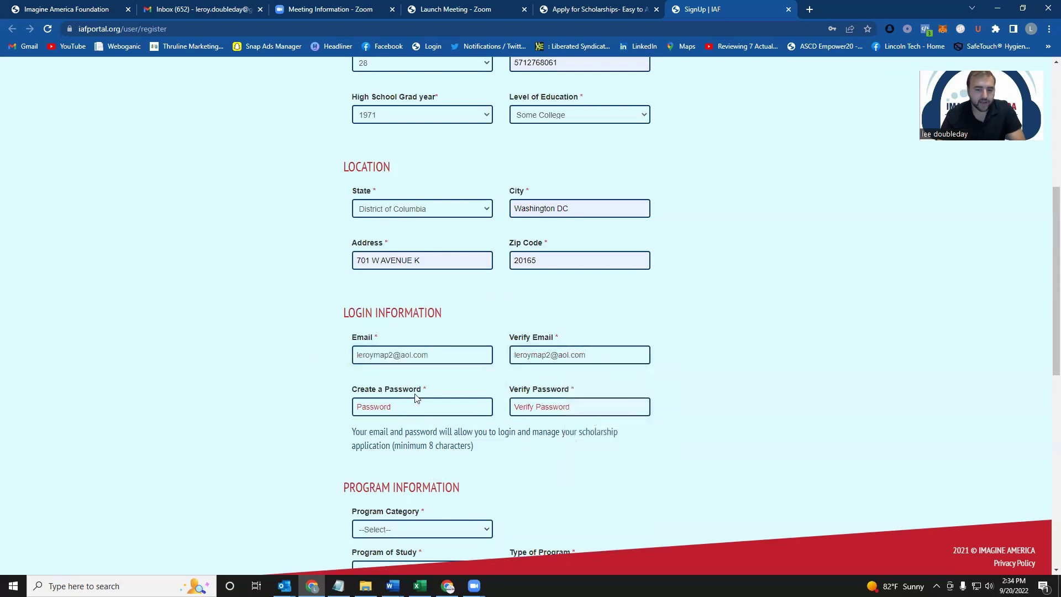
# Step: Enter the account password and confirm it
pyautogui.click(400, 407)
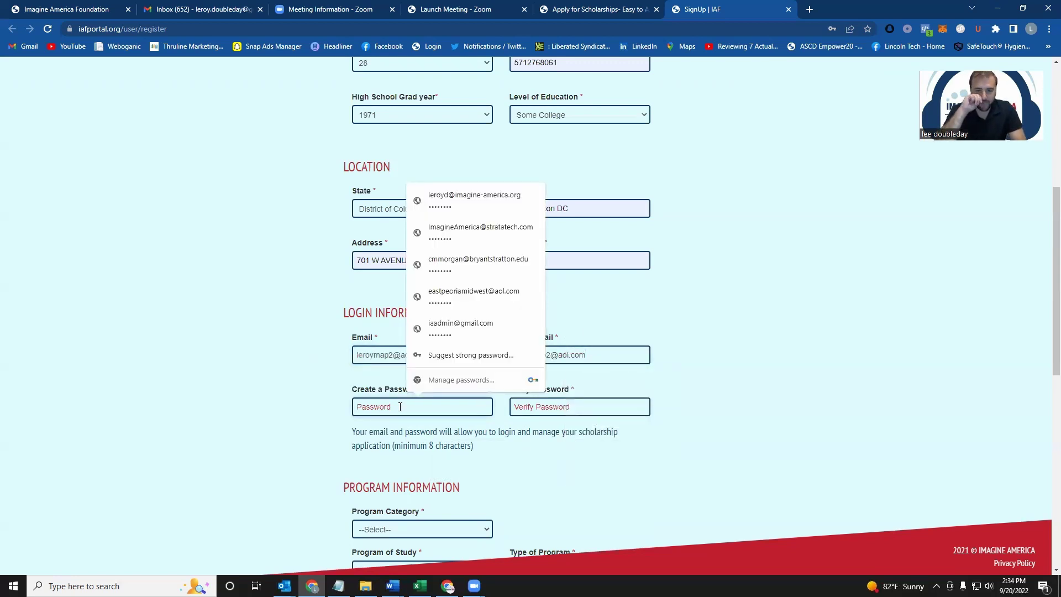
pyautogui.write('***')
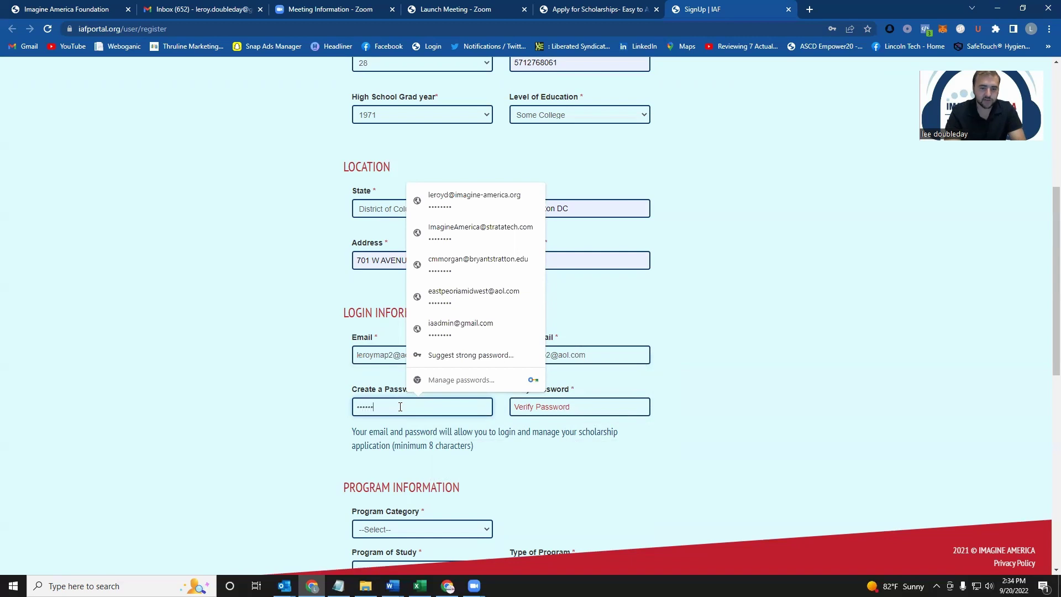
pyautogui.press('Tab')
pyautogui.write('**')
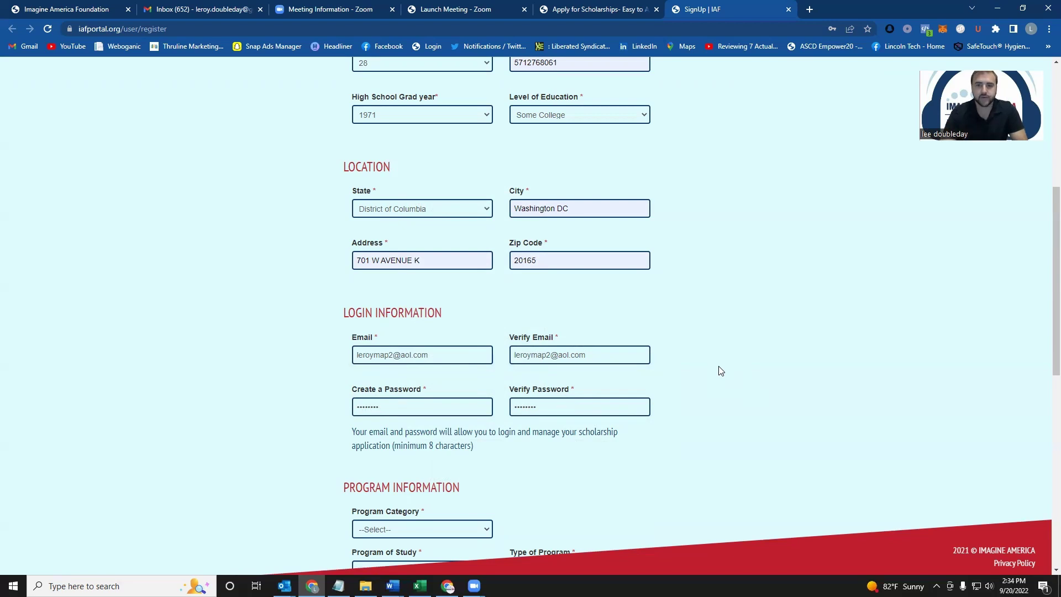
# Step: Choose Health Sciences as program category and Medical Assistant as the program of study
pyautogui.scroll(-2, 713, 365)
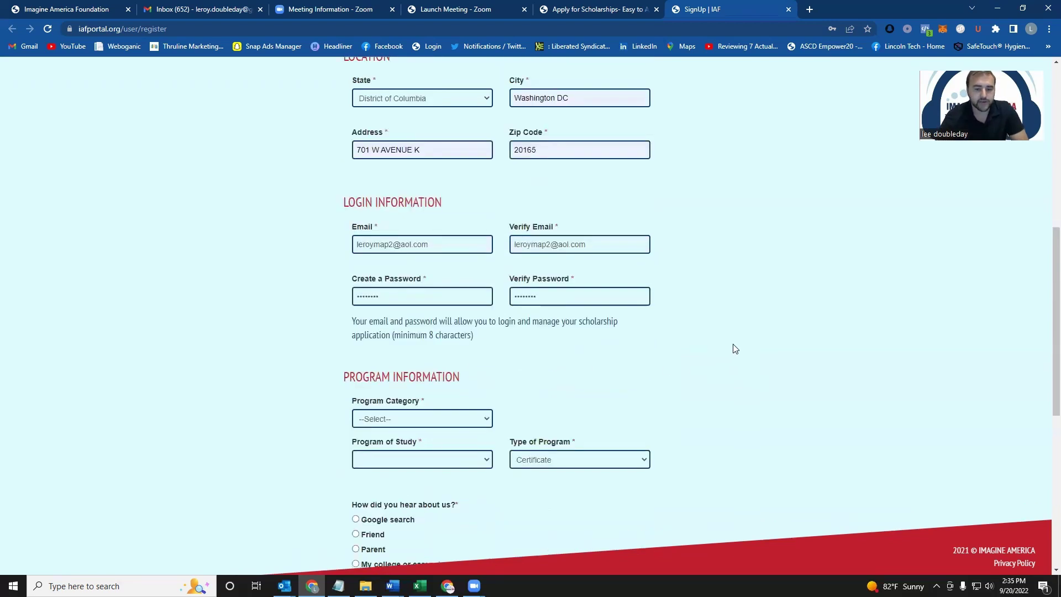
pyautogui.scroll(-1, 677, 348)
pyautogui.scroll(-1, 596, 330)
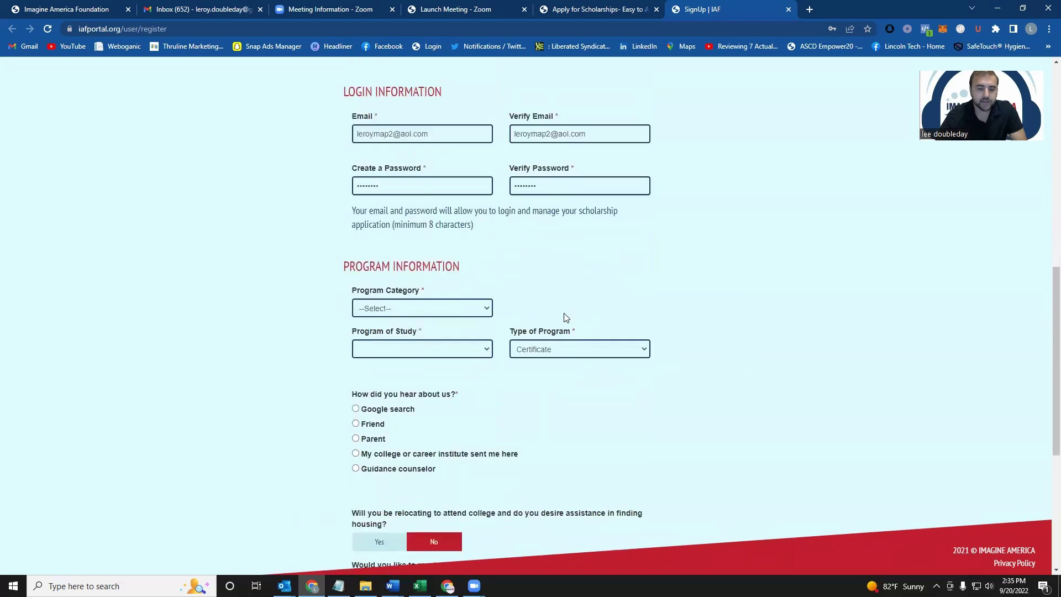
pyautogui.click(447, 309)
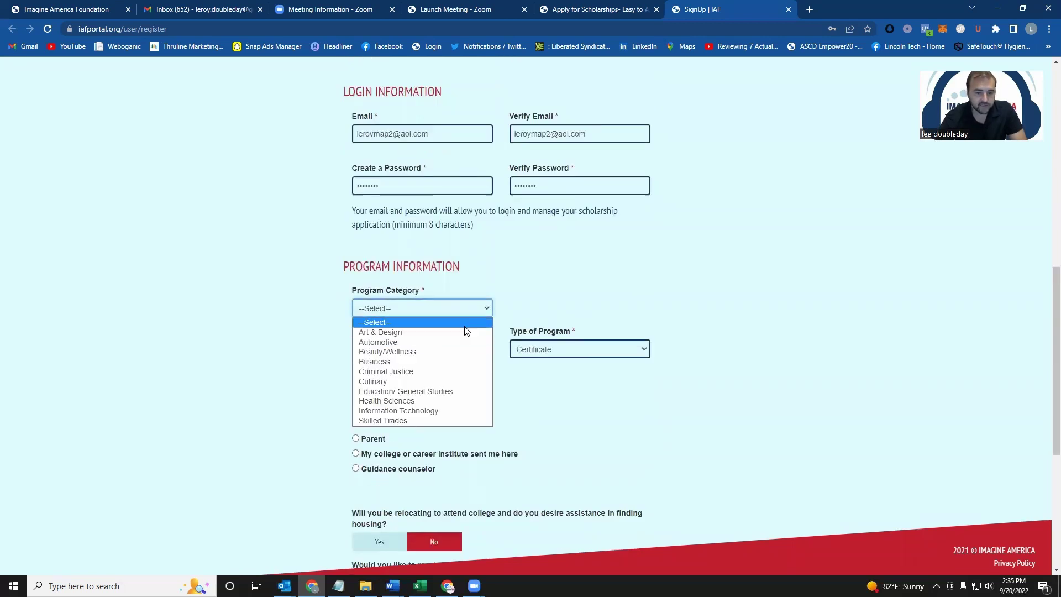
pyautogui.click(417, 401)
pyautogui.click(431, 351)
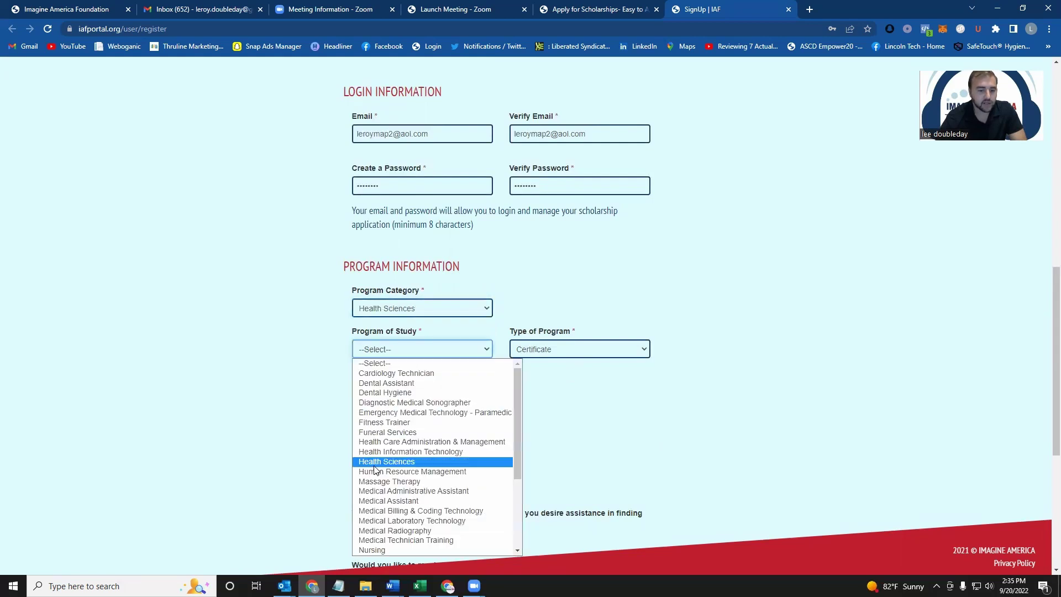
pyautogui.click(410, 501)
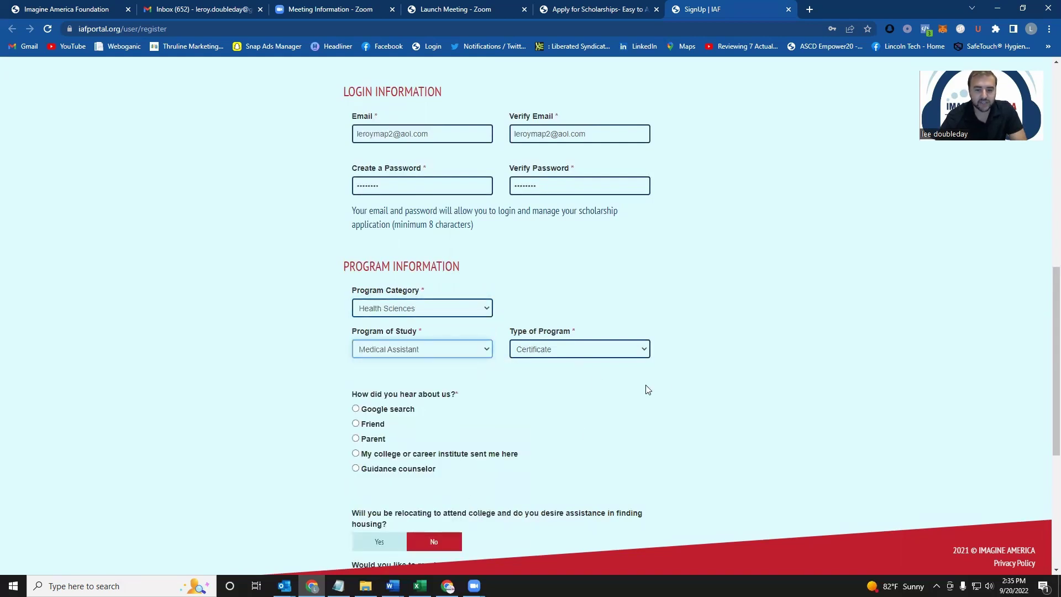
# Step: Answer that a college sent you and name IAF College as the referring school
pyautogui.scroll(-1, 663, 387)
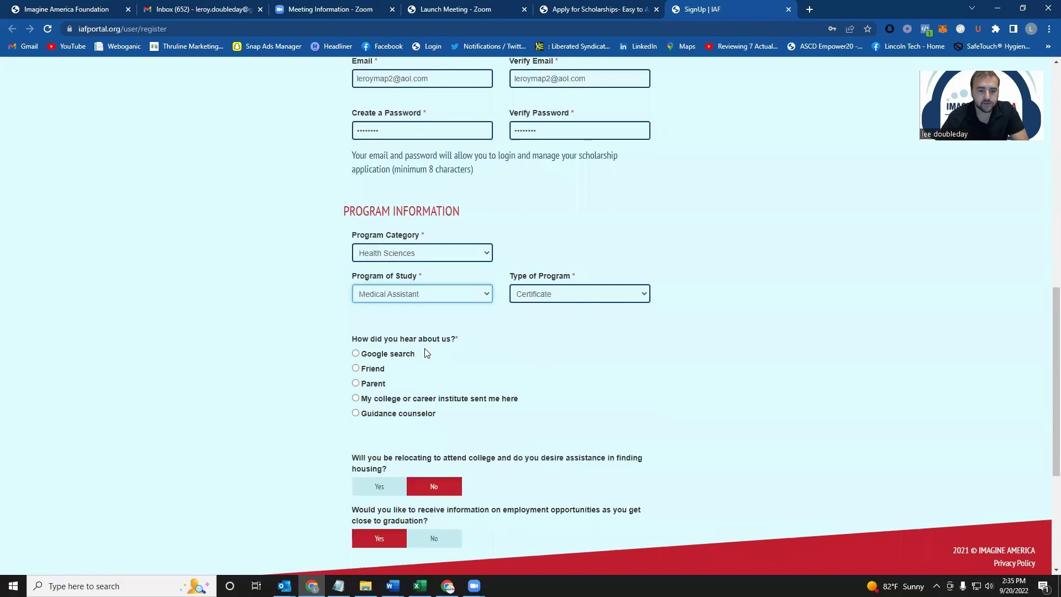
pyautogui.click(368, 399)
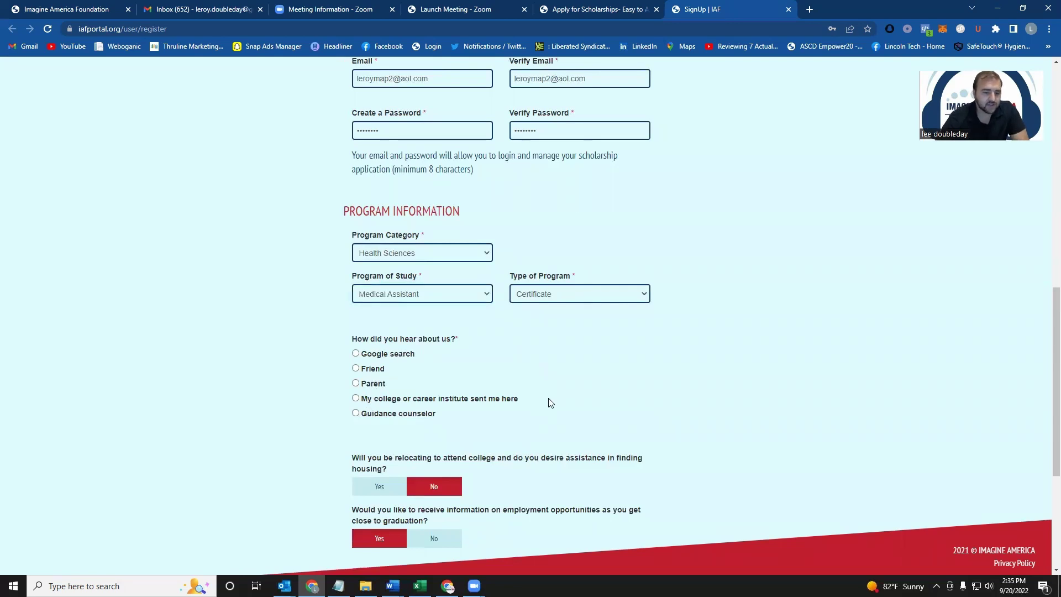
pyautogui.click(354, 398)
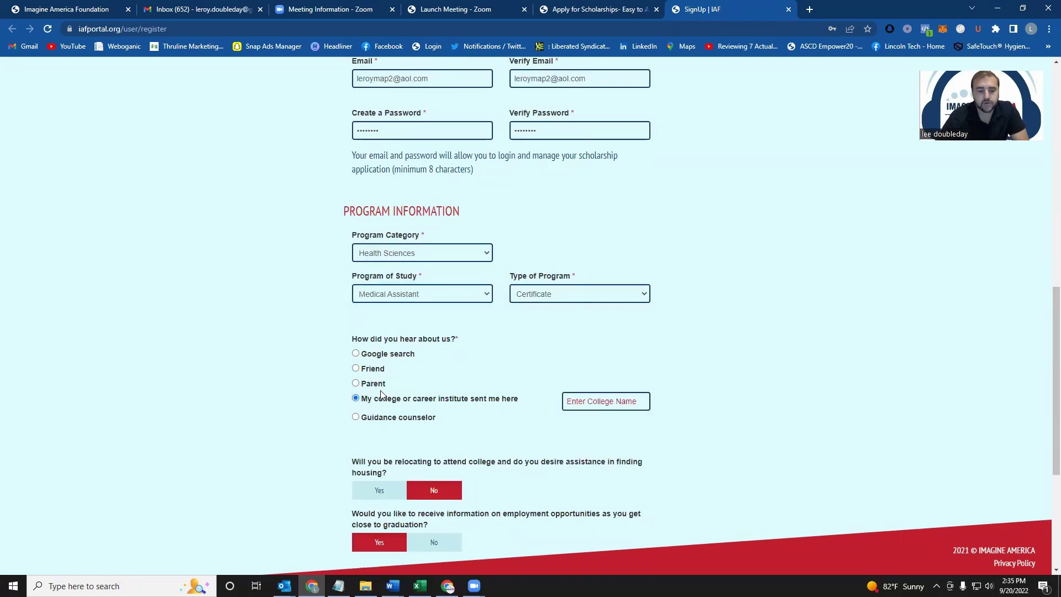
pyautogui.click(594, 401)
pyautogui.click(617, 429)
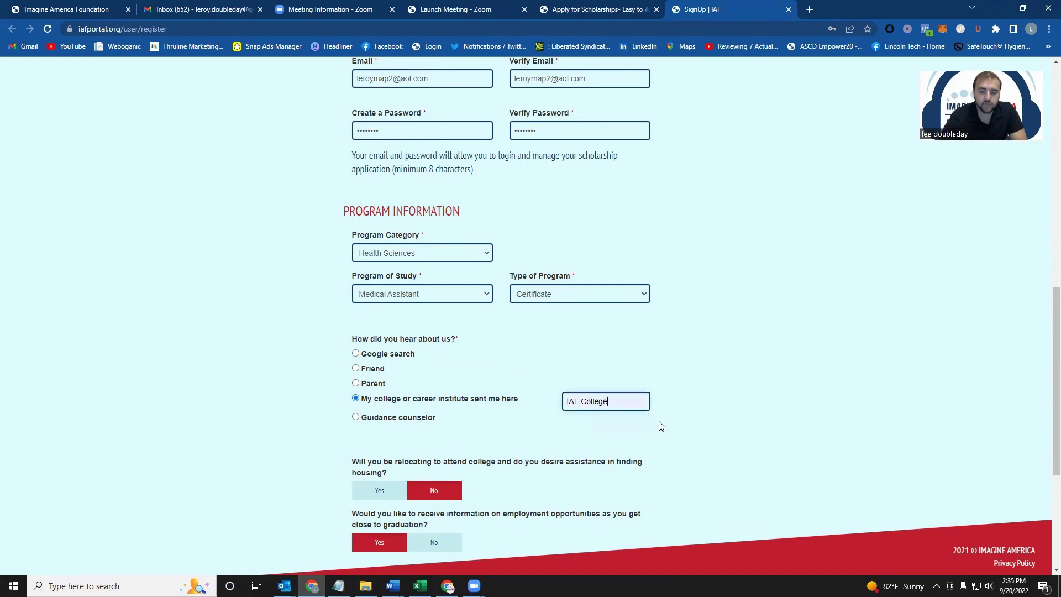
pyautogui.scroll(-2, 711, 407)
pyautogui.scroll(-2, 636, 424)
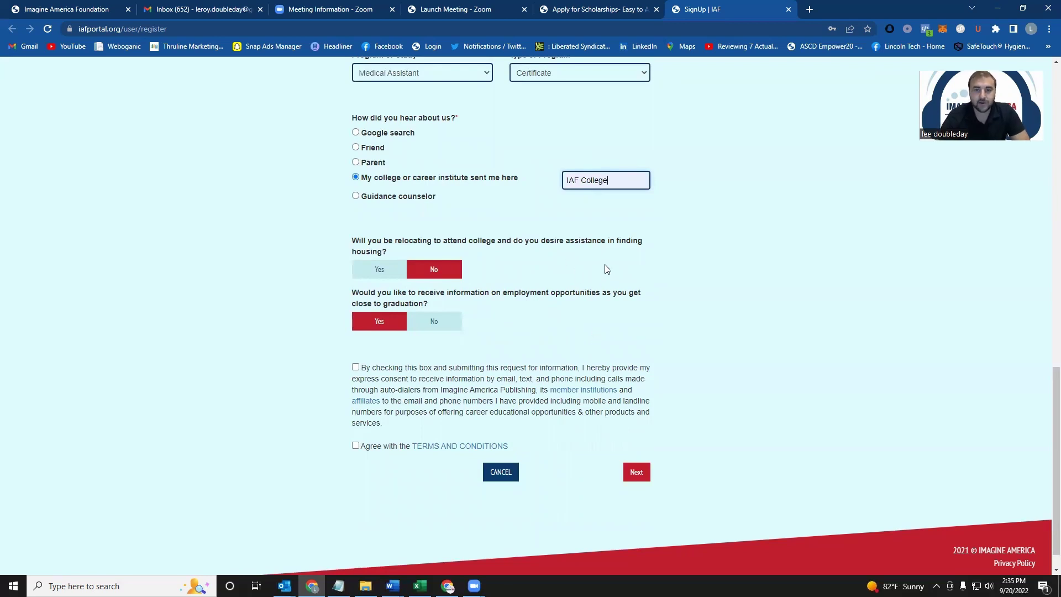
# Step: Give contact consent, submit the registration, and dismiss Chrome's save-address popup
pyautogui.click(355, 367)
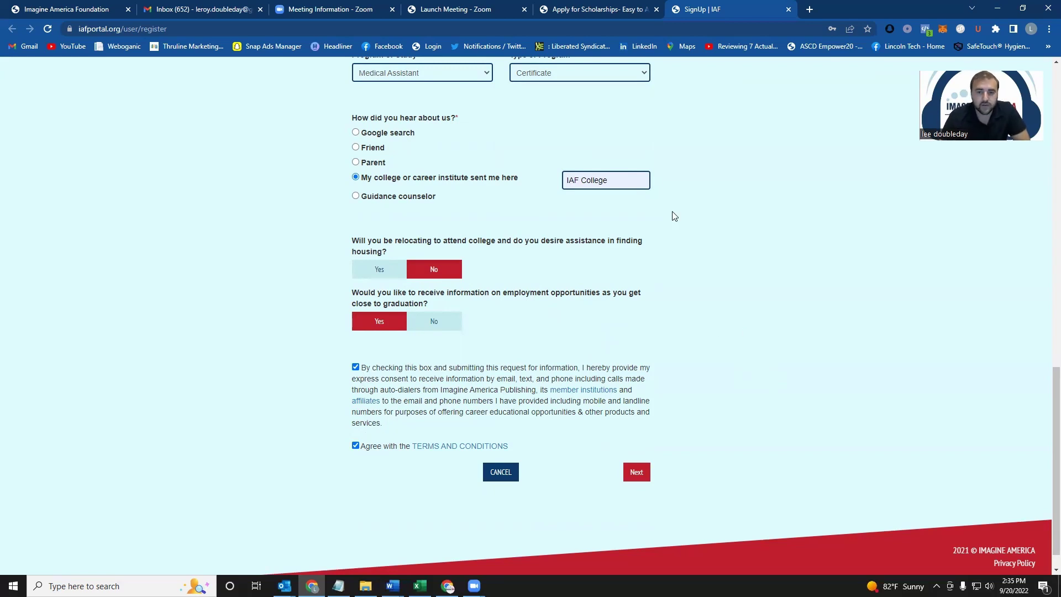
pyautogui.click(638, 472)
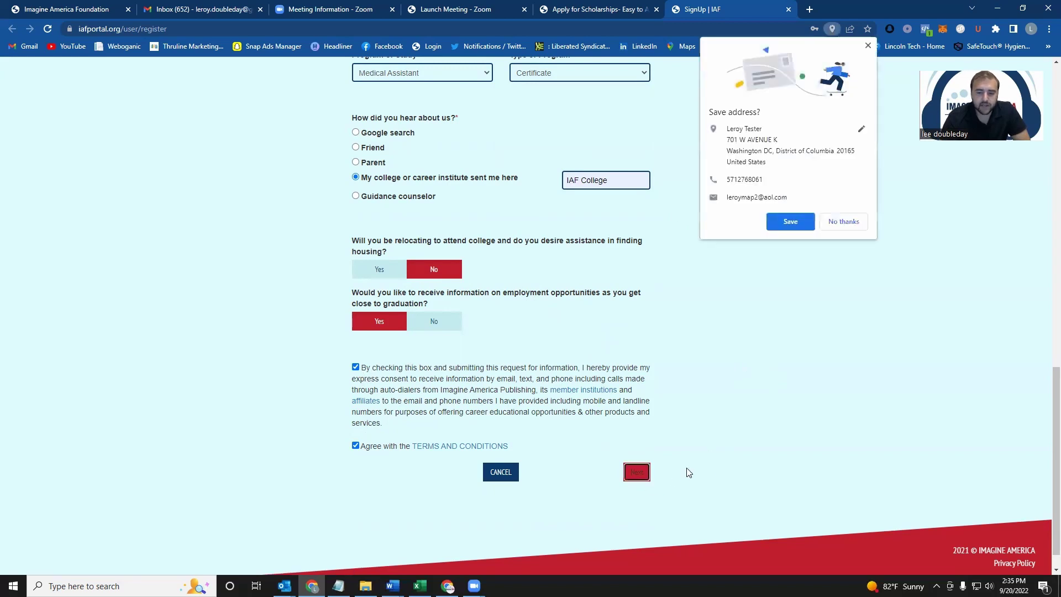
pyautogui.click(868, 47)
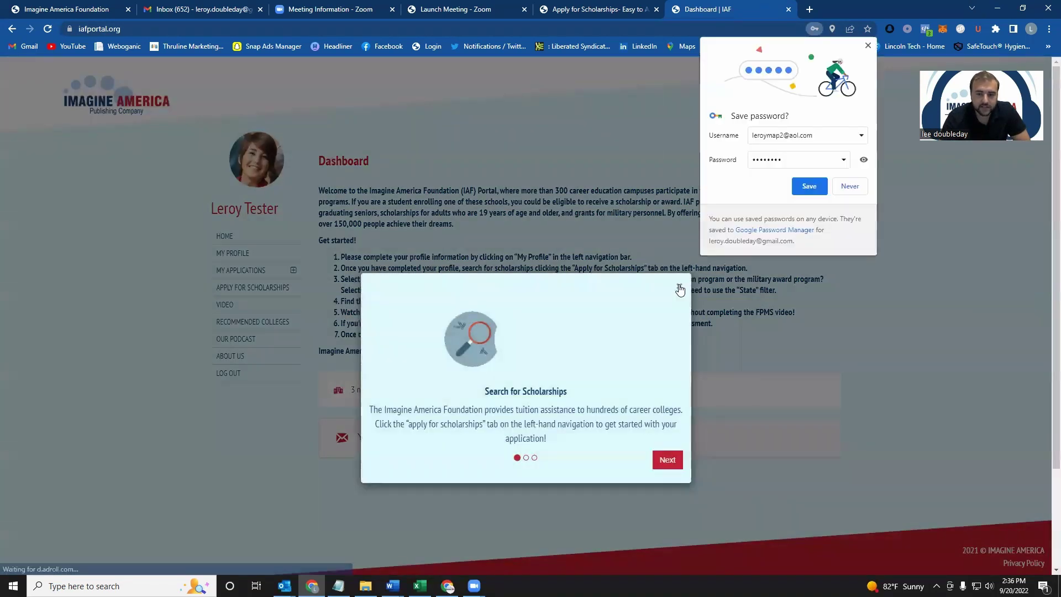
# Step: Close the welcome tour, go to the scholarship listings, and open IAF Test College's Military Award Program
pyautogui.click(680, 289)
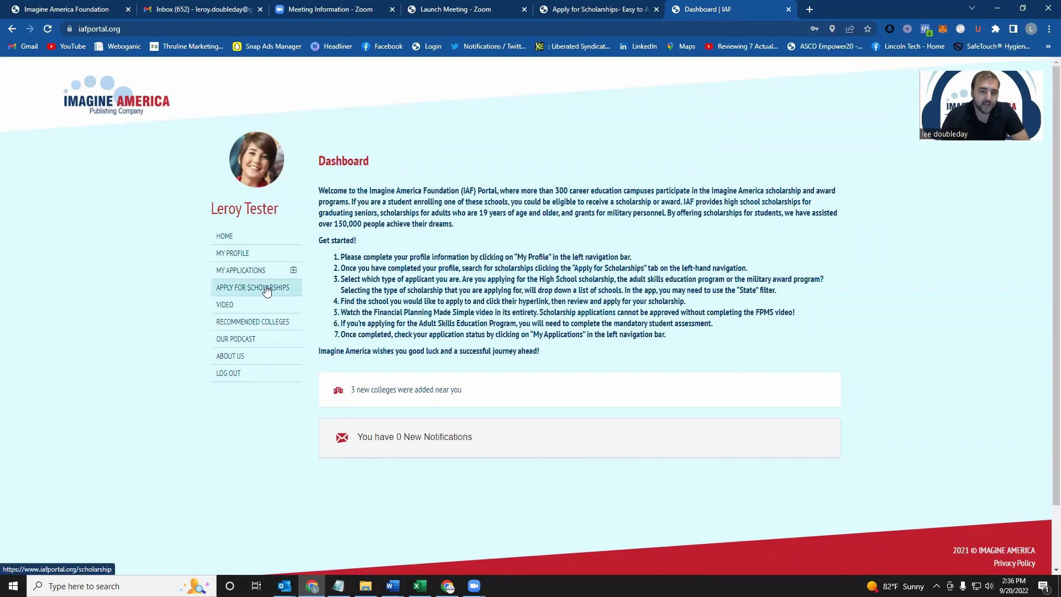
pyautogui.click(265, 290)
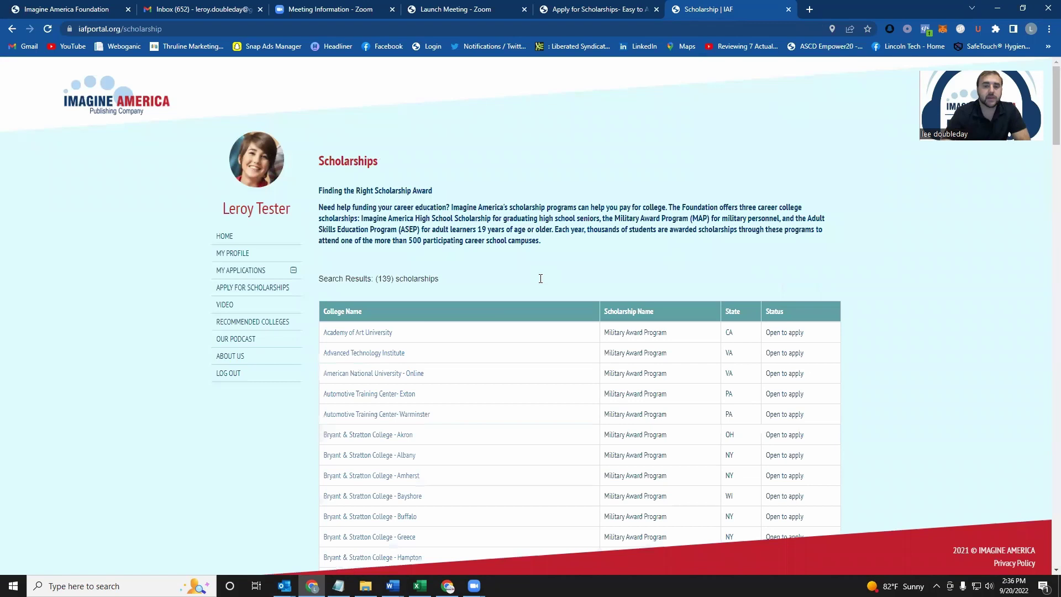
pyautogui.scroll(-2, 555, 261)
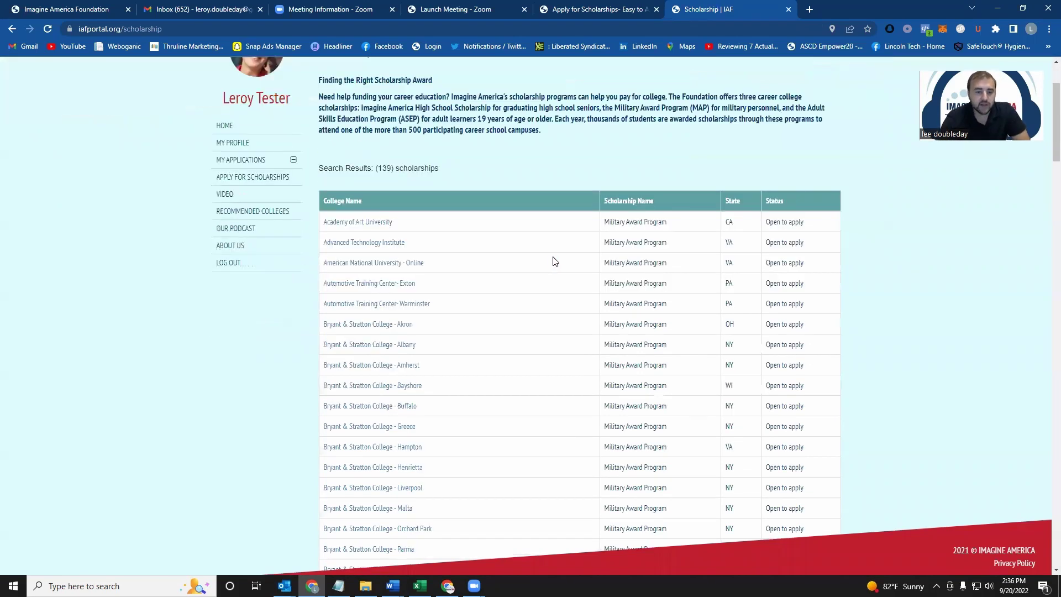
pyautogui.scroll(-9, 555, 261)
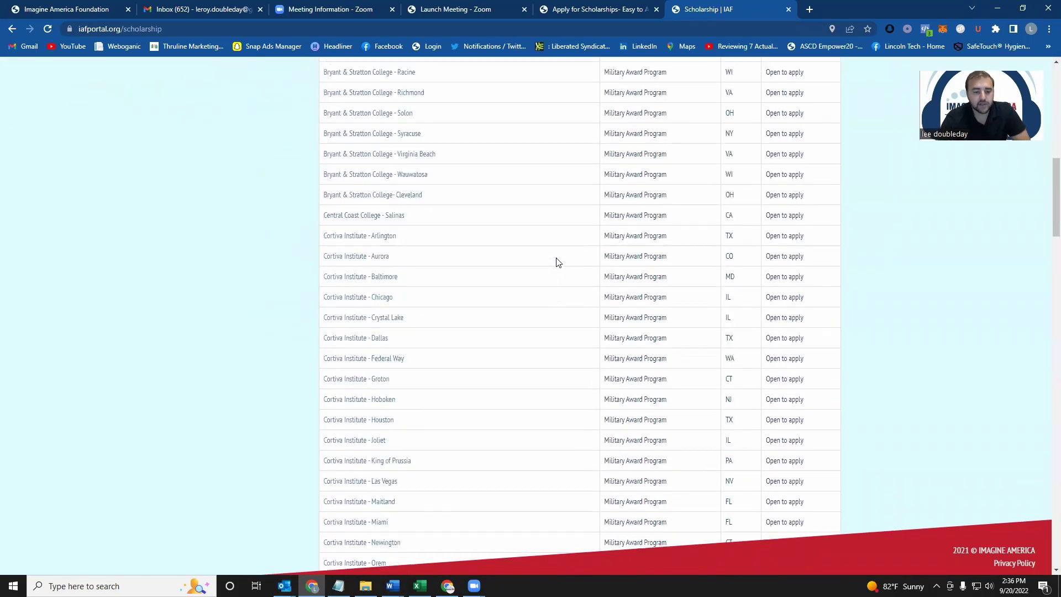
pyautogui.scroll(-10, 557, 262)
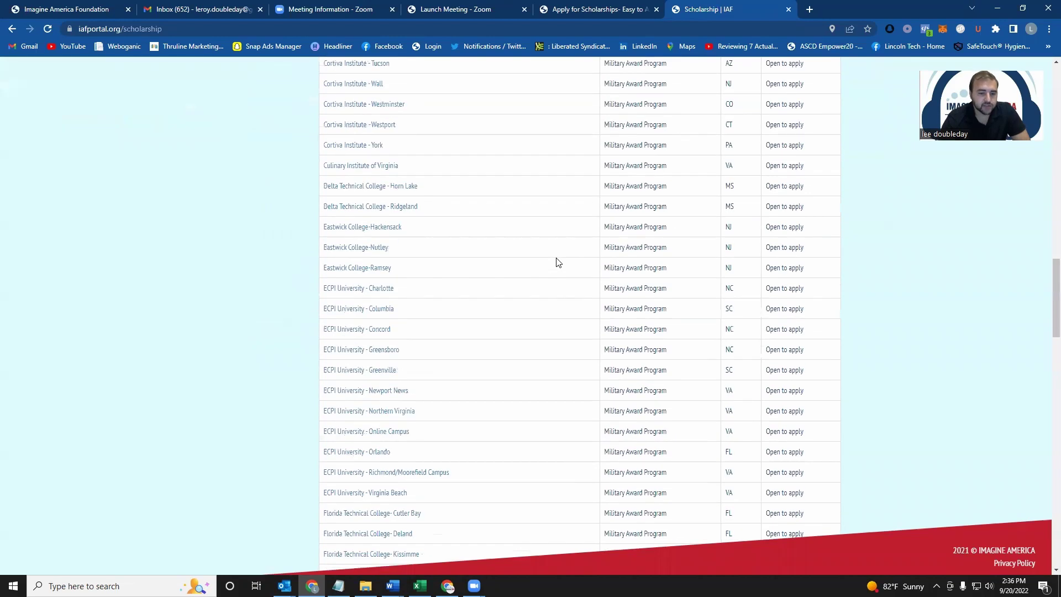
pyautogui.scroll(-7, 557, 262)
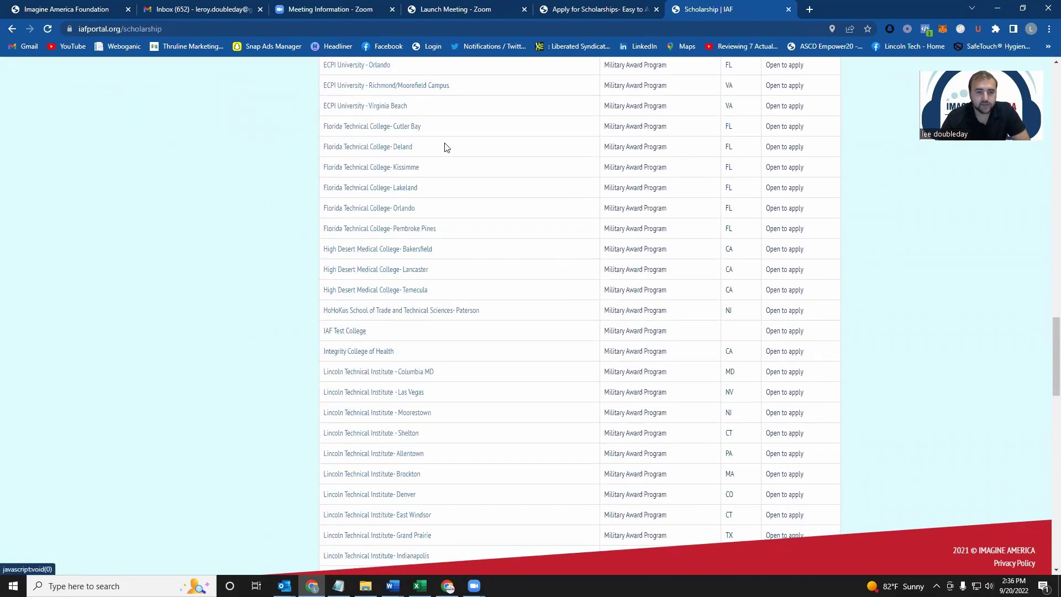
pyautogui.click(357, 332)
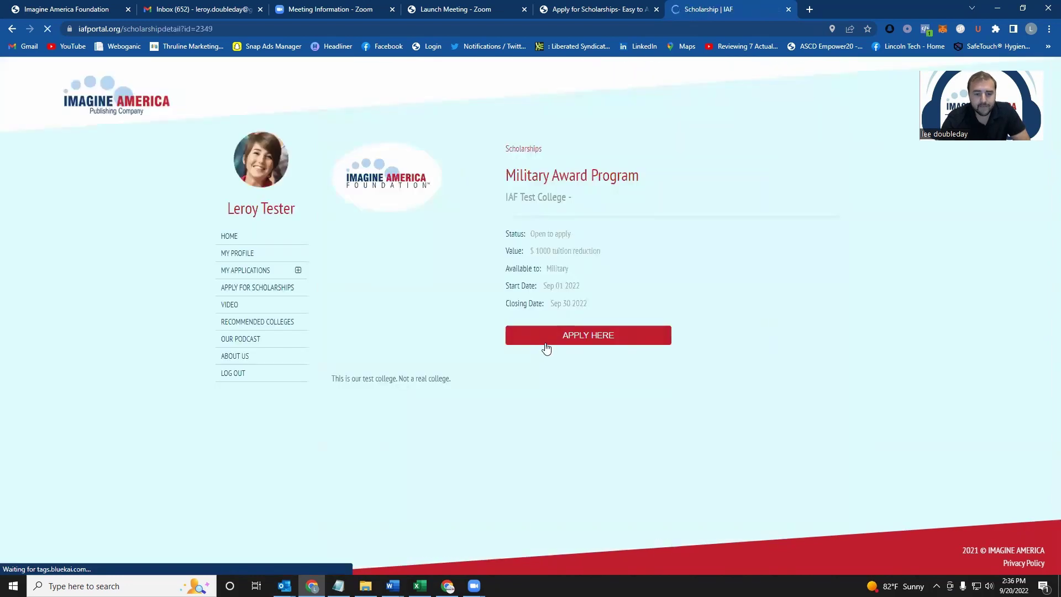
# Step: Start the application with projected start 2022-09-20 and projected graduation 2023-09-20
pyautogui.click(579, 336)
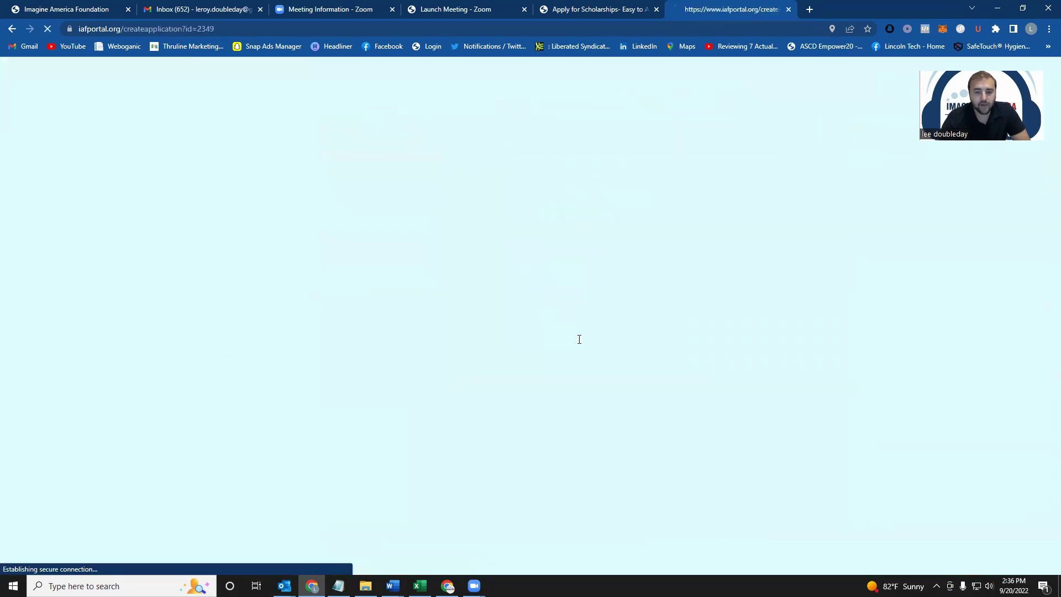
pyautogui.scroll(-3, 689, 355)
pyautogui.scroll(-2, 702, 358)
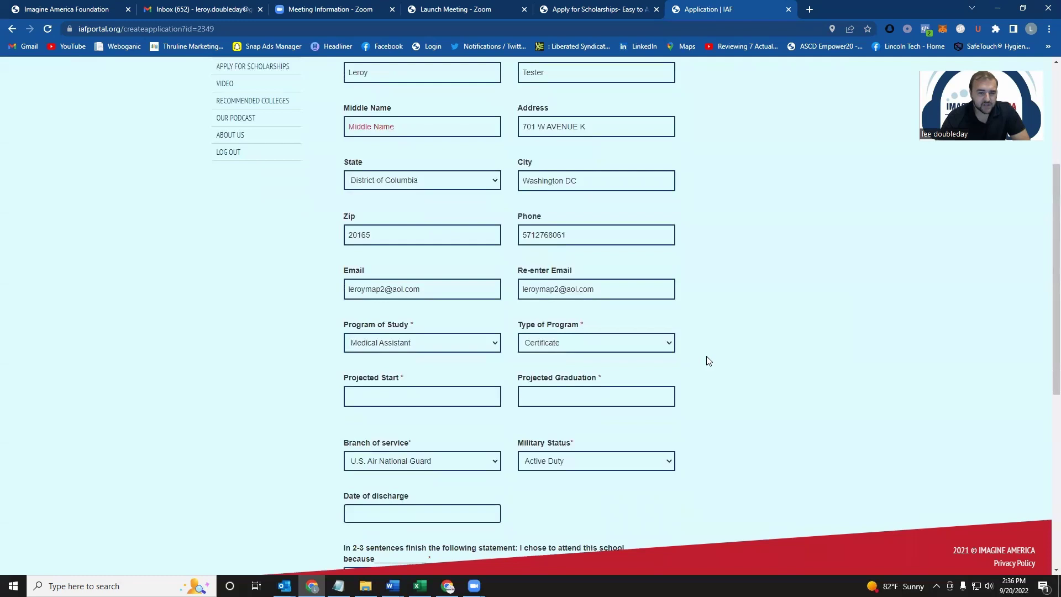
pyautogui.click(435, 350)
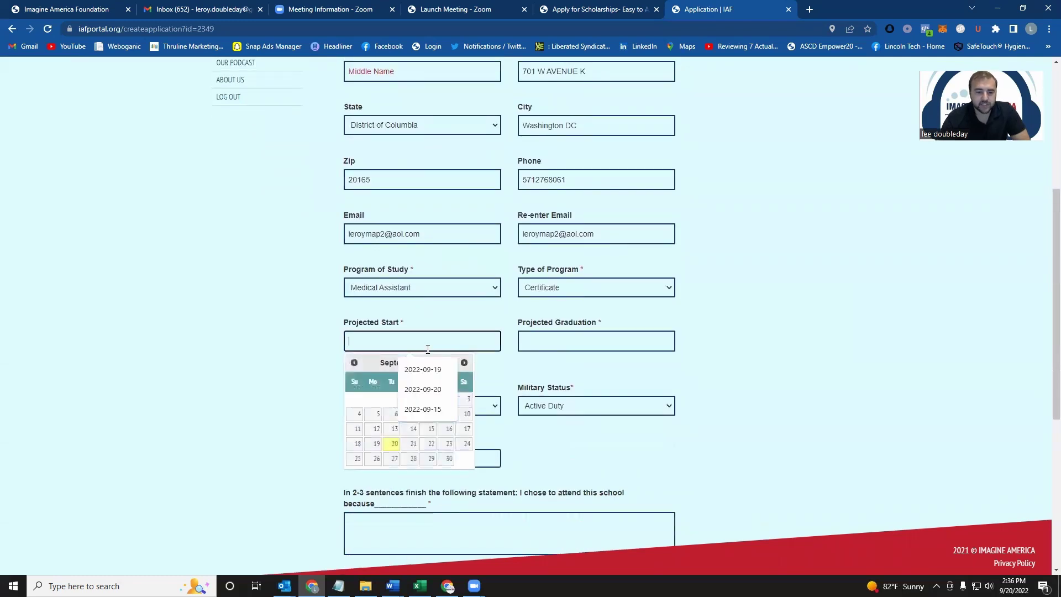
pyautogui.click(386, 440)
pyautogui.click(548, 340)
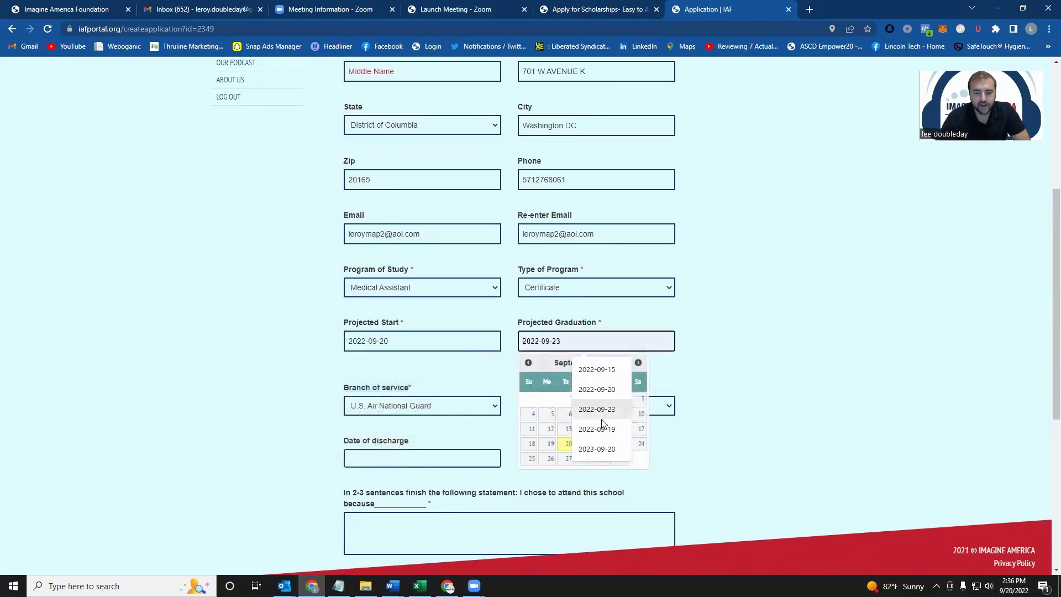
pyautogui.click(560, 440)
pyautogui.moveTo(537, 338); pyautogui.dragTo(539, 339)
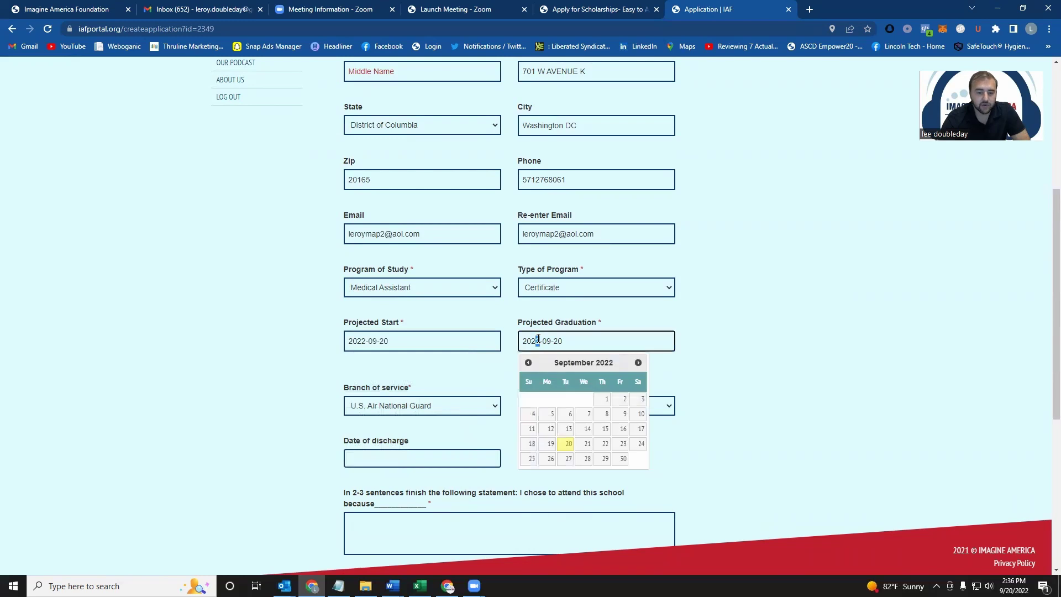
pyautogui.write('3')
pyautogui.click(625, 322)
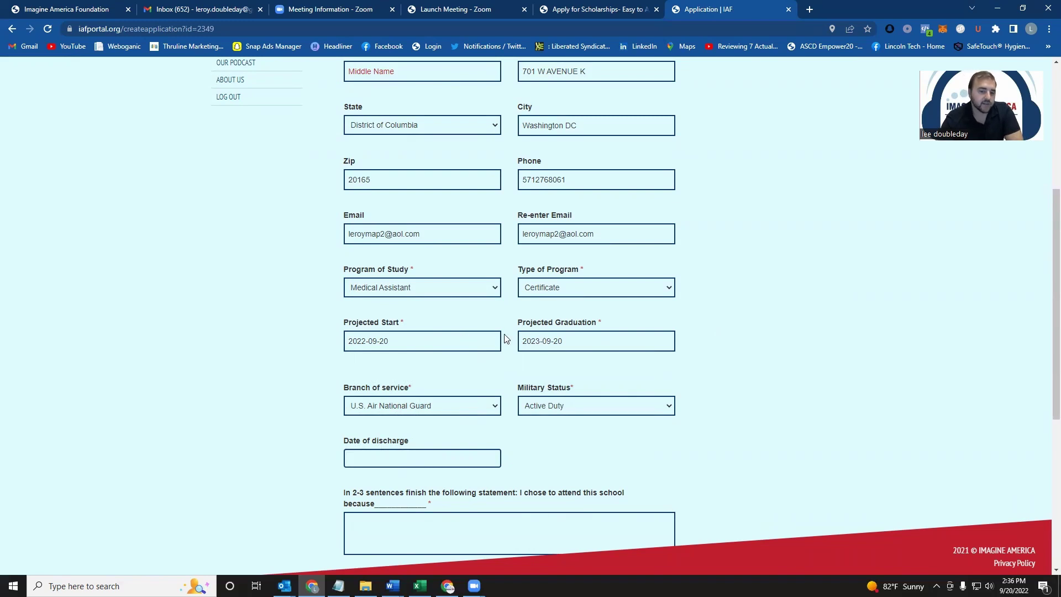
# Step: Choose U.S. Army as branch, keep Active Duty status, and set discharge date 2022-09-20
pyautogui.scroll(-1, 809, 386)
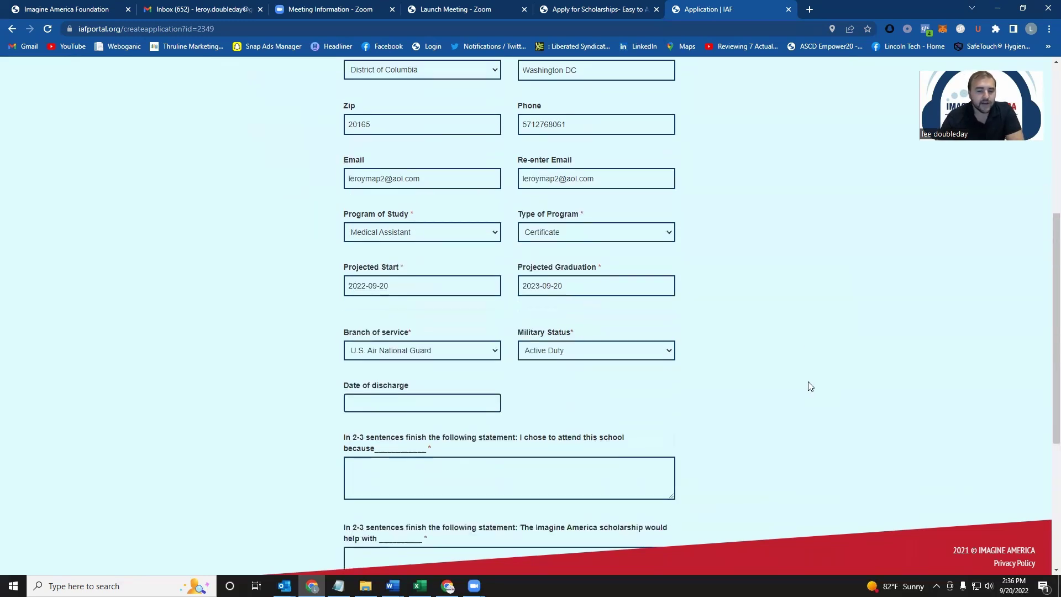
pyautogui.click(469, 352)
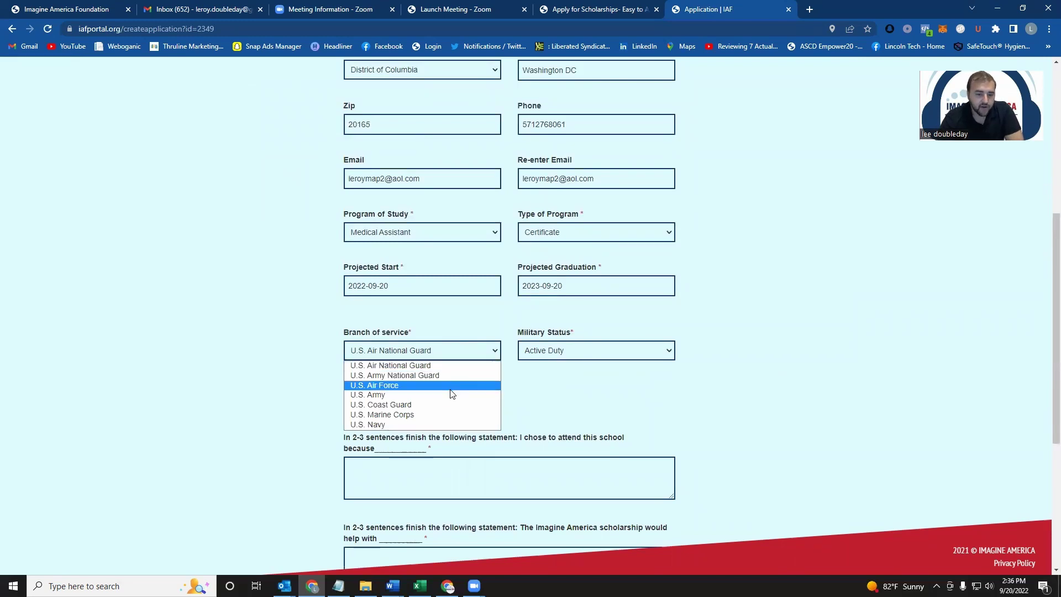
pyautogui.click(488, 394)
pyautogui.click(564, 352)
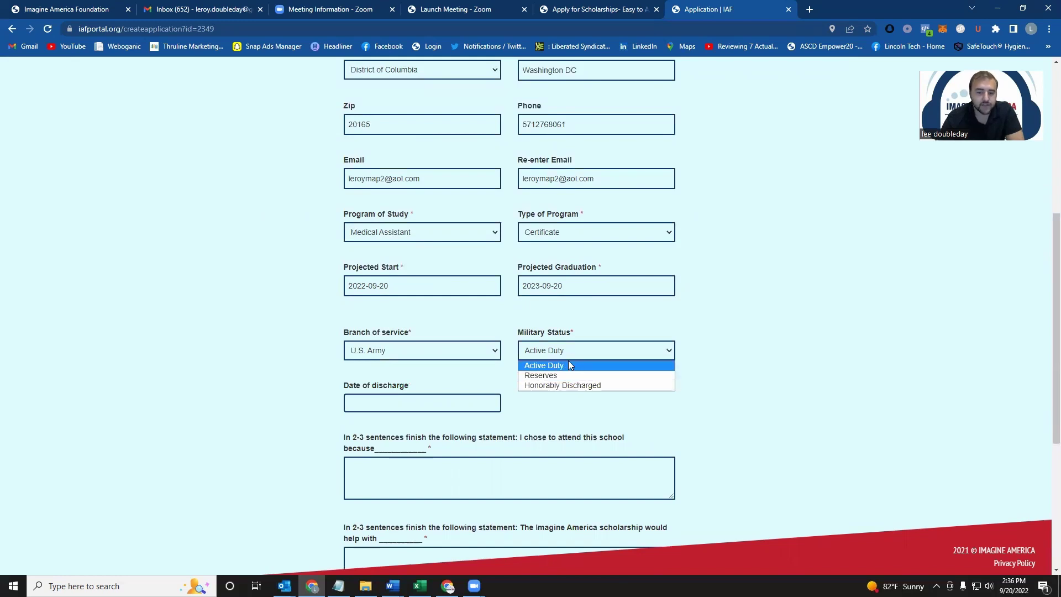
pyautogui.click(570, 364)
pyautogui.click(440, 397)
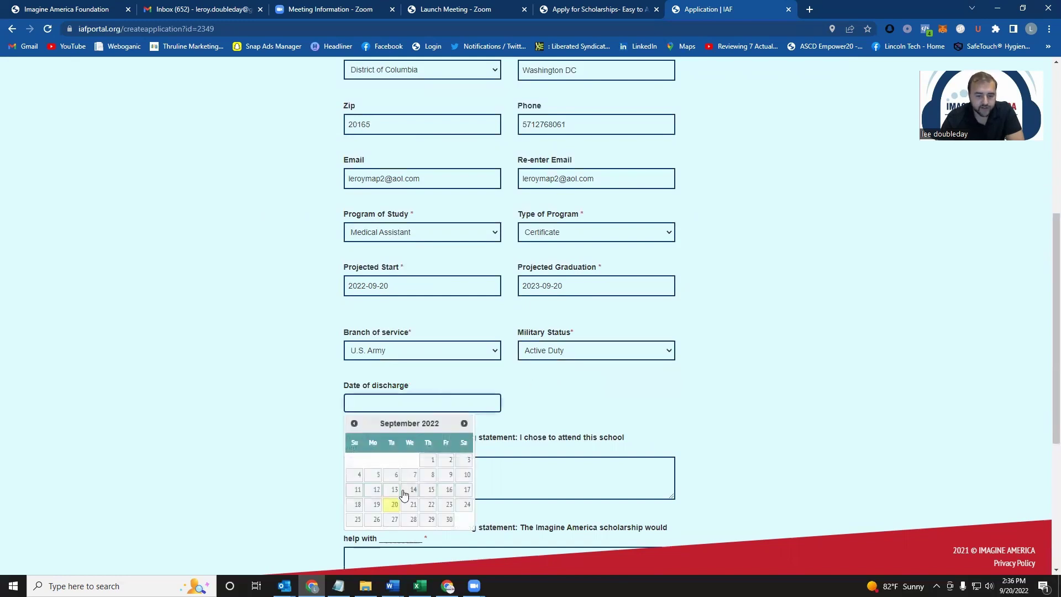
pyautogui.click(391, 507)
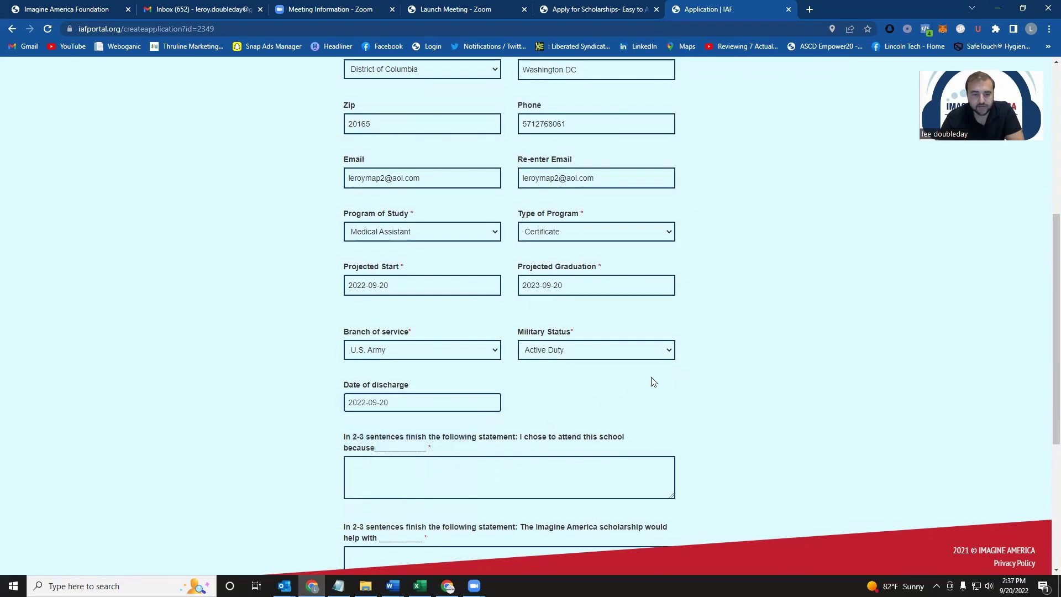
# Step: Fill in the why-this-school and scholarship help answers and agree to the terms and conditions
pyautogui.scroll(-3, 552, 387)
pyautogui.click(415, 313)
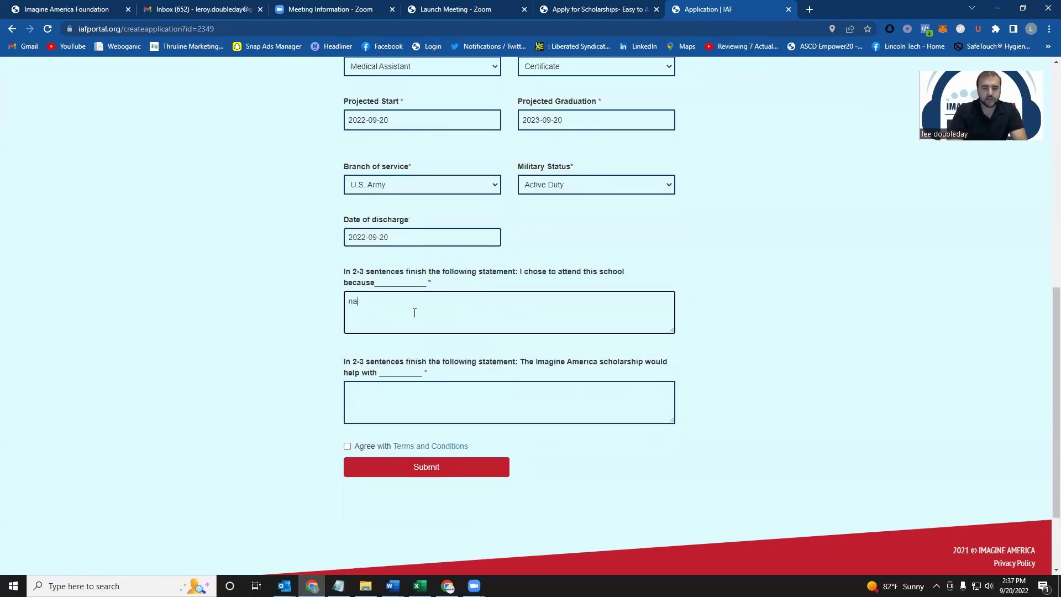
pyautogui.press('Tab')
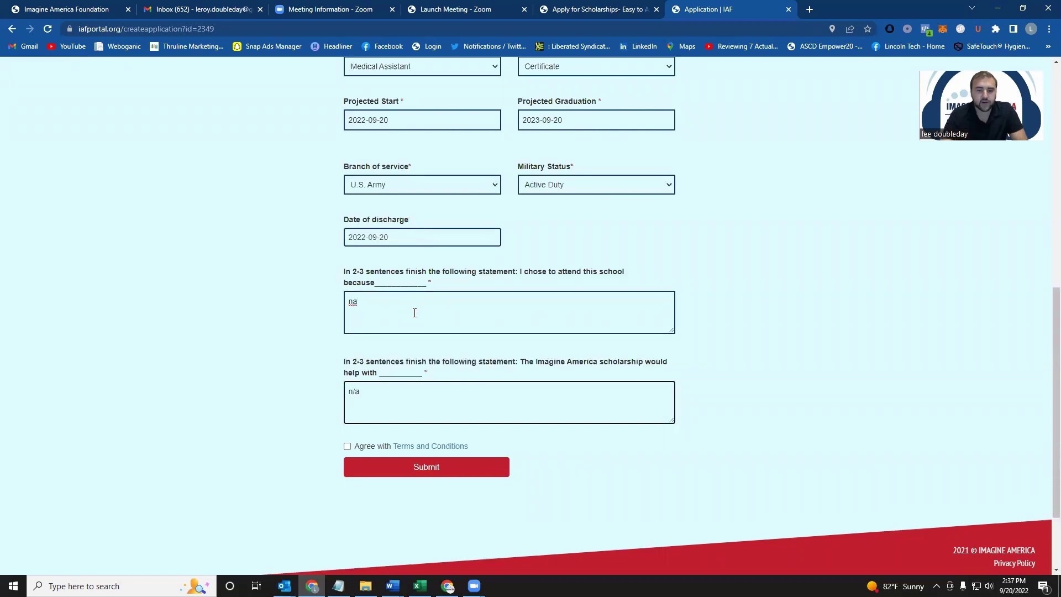
pyautogui.click(706, 307)
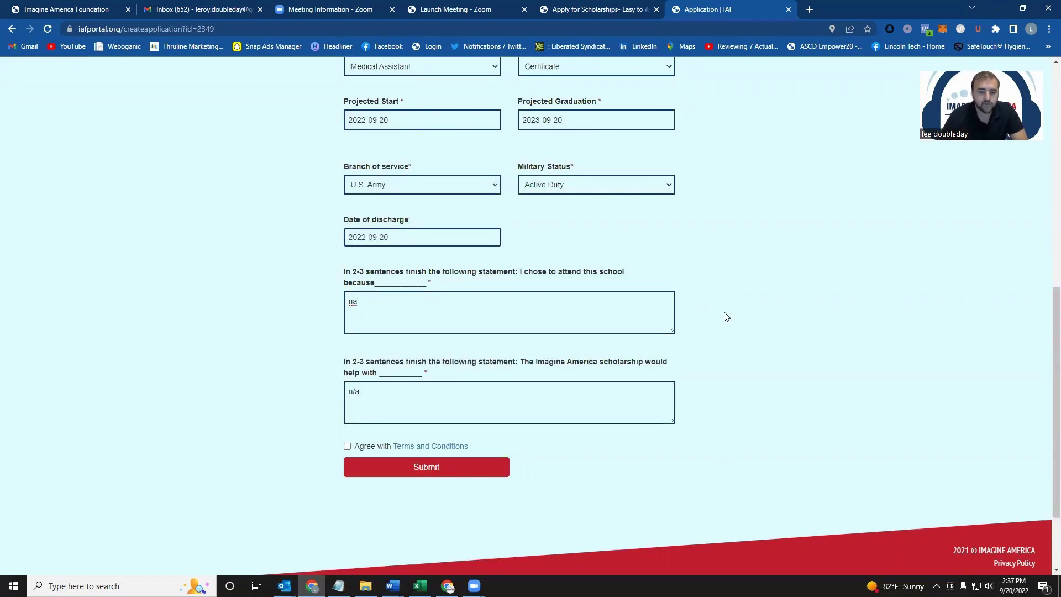
pyautogui.click(364, 446)
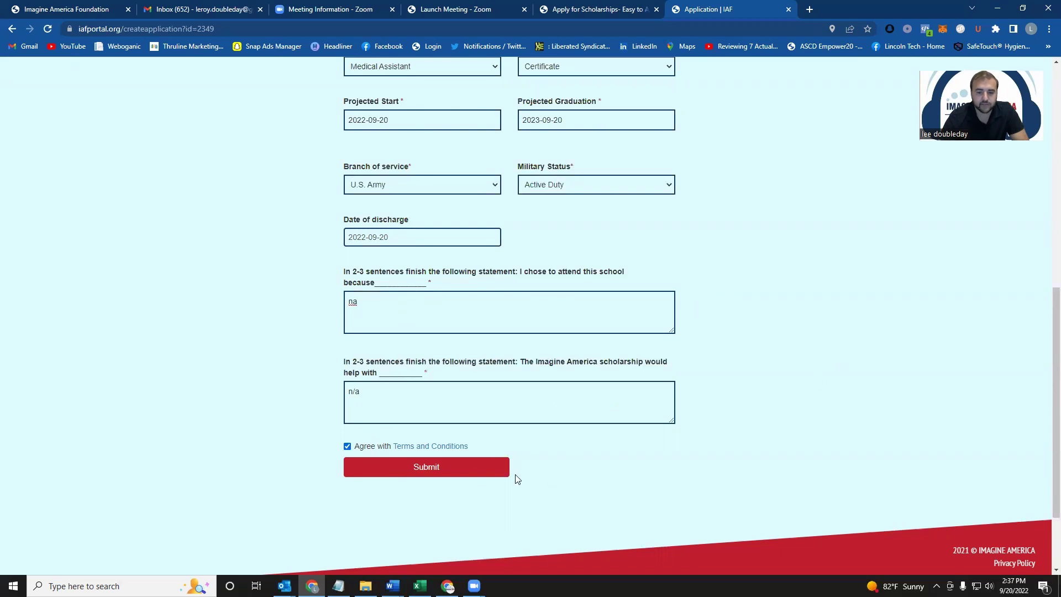
# Step: Submit the completed Military Award application form
pyautogui.scroll(1, 706, 413)
pyautogui.scroll(1, 705, 413)
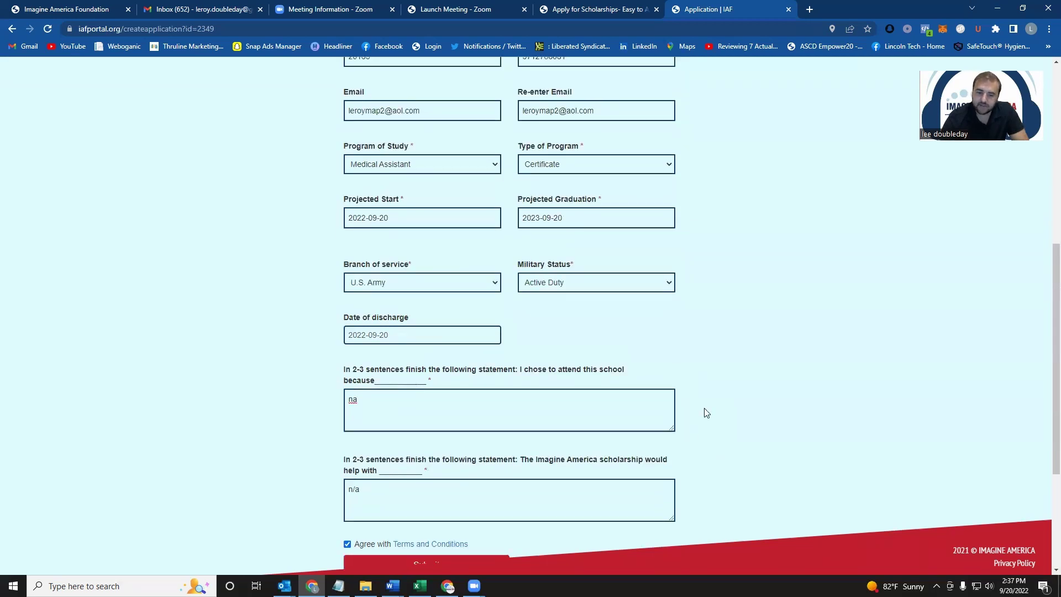
pyautogui.scroll(-1, 704, 412)
pyautogui.press('Tab')
pyautogui.press('Return')
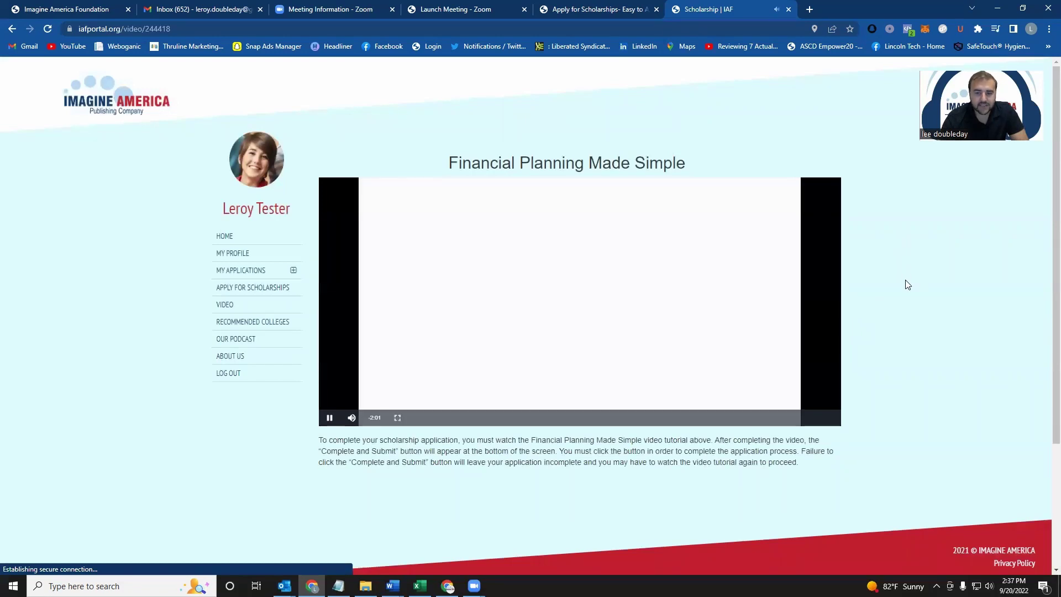
# Step: Play the Financial Planning Made Simple video muted, then Complete and Submit once it ends
pyautogui.click(351, 418)
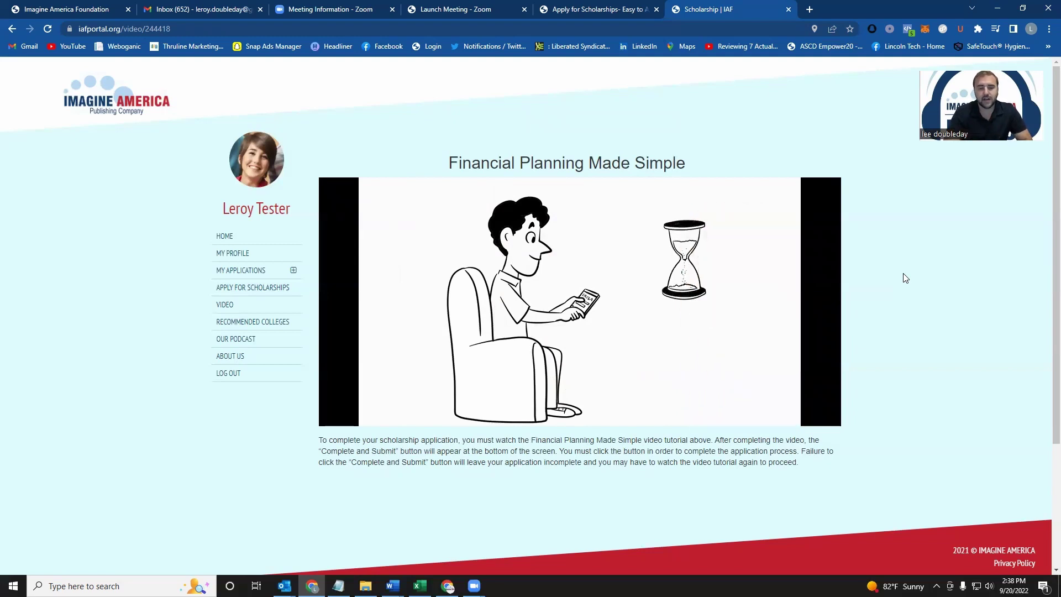
pyautogui.moveTo(474, 325)
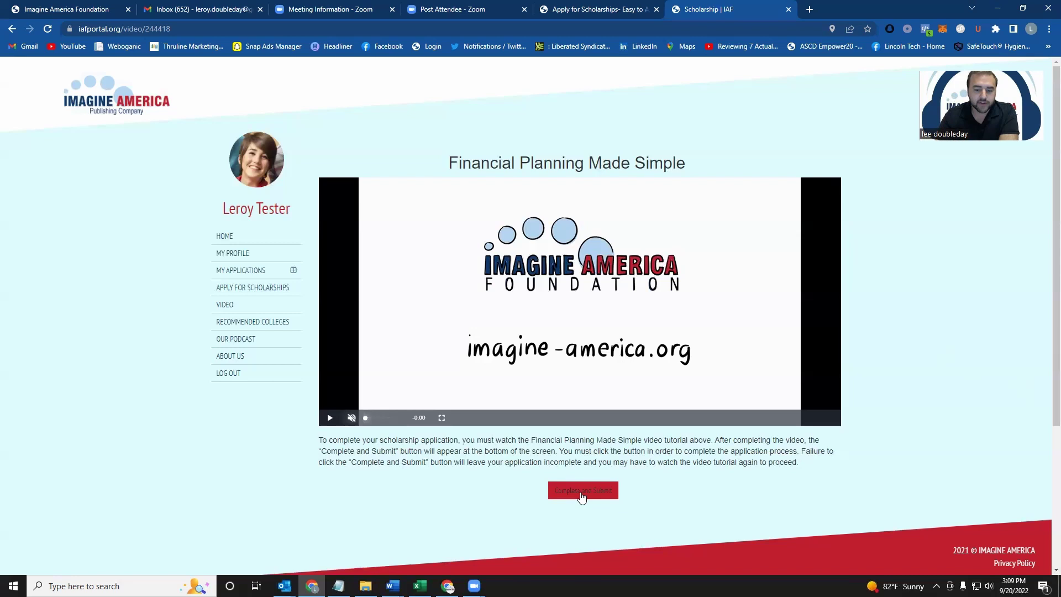
pyautogui.click(581, 496)
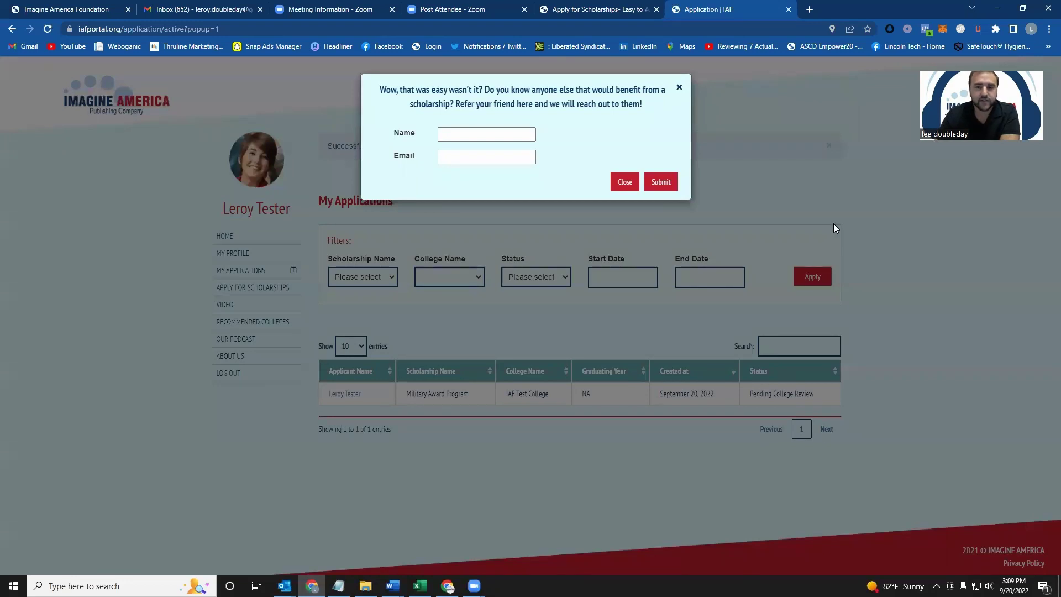
# Step: Close the refer-a-friend popup without entering a referral
pyautogui.click(458, 135)
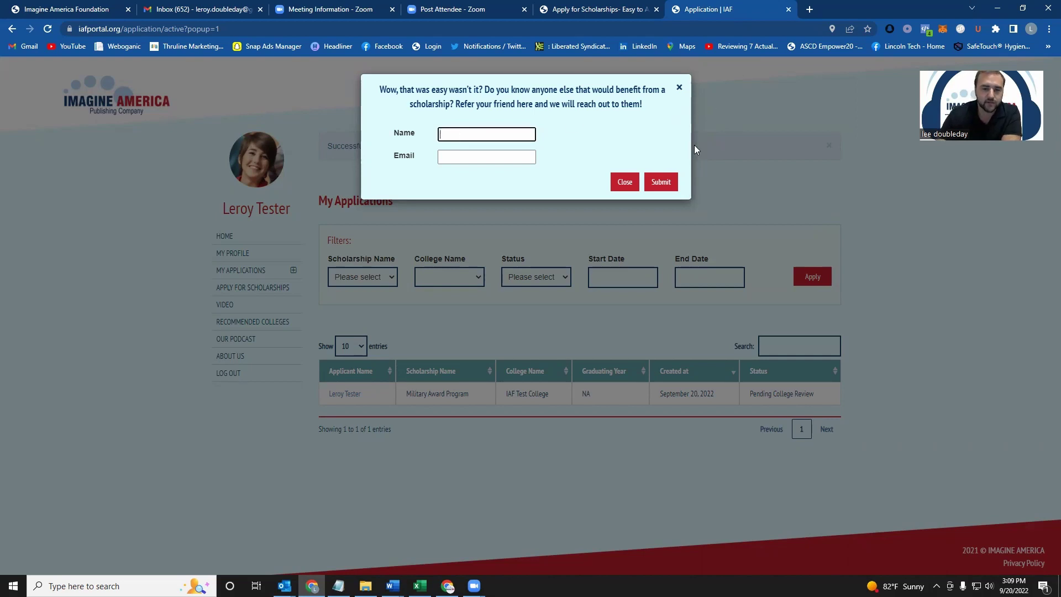
pyautogui.click(679, 89)
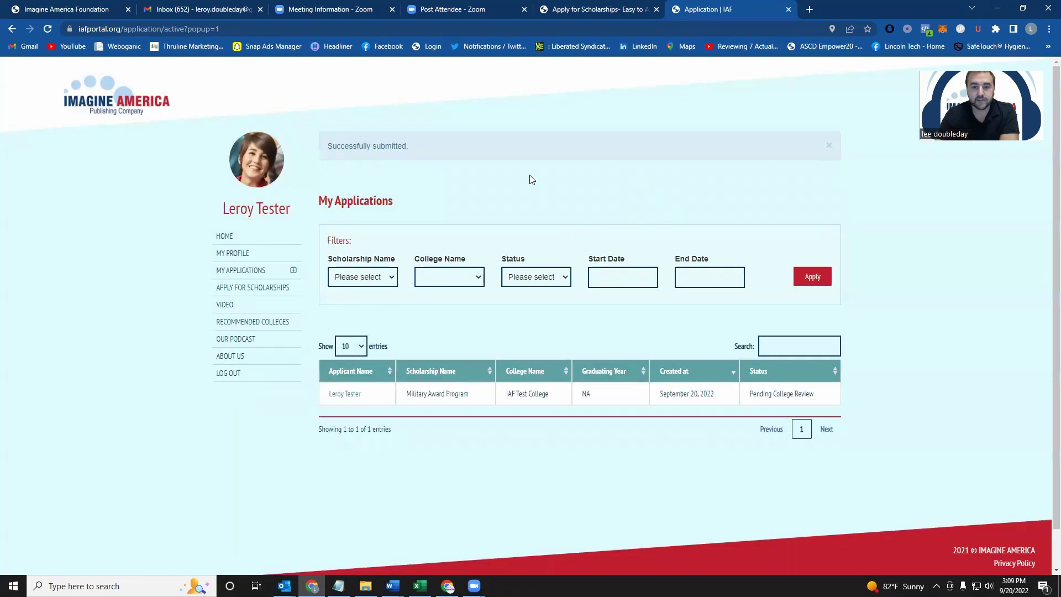
# Step: Open My Profile and page through the personal and location sections to login information
pyautogui.click(244, 258)
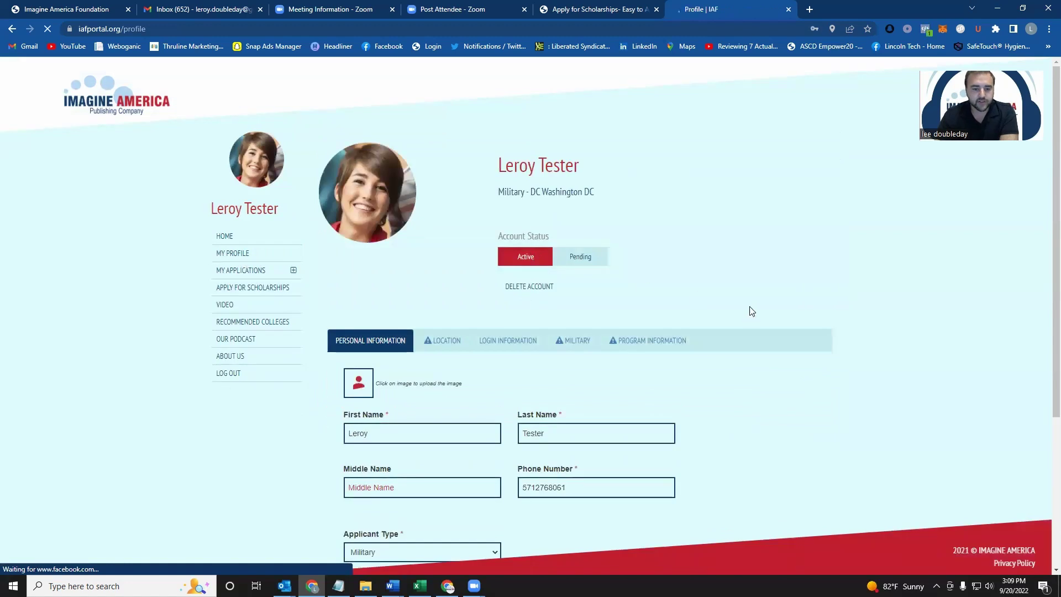
pyautogui.scroll(-2, 749, 310)
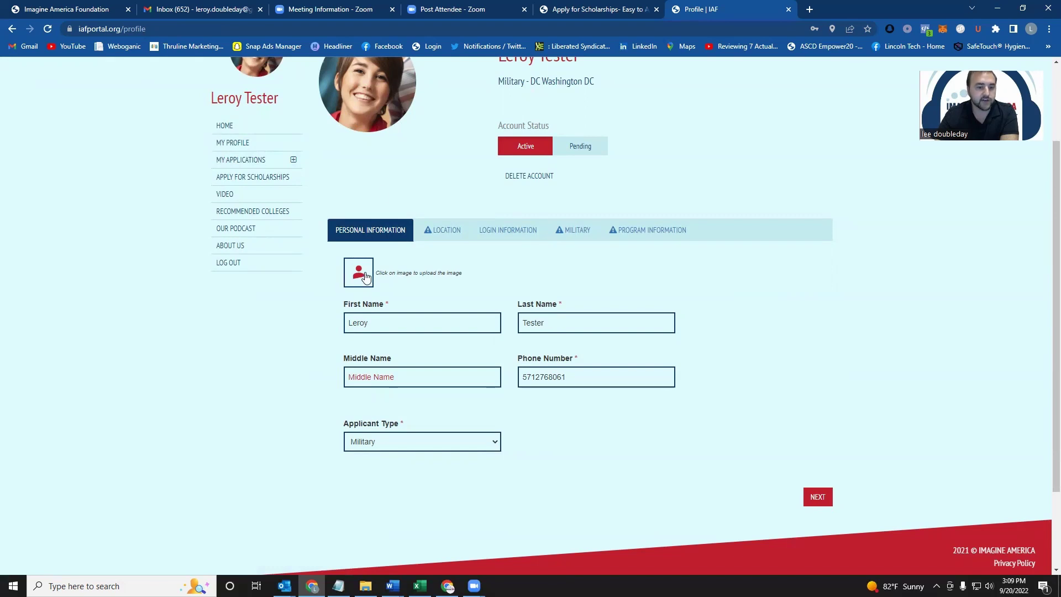
pyautogui.click(827, 498)
pyautogui.click(819, 392)
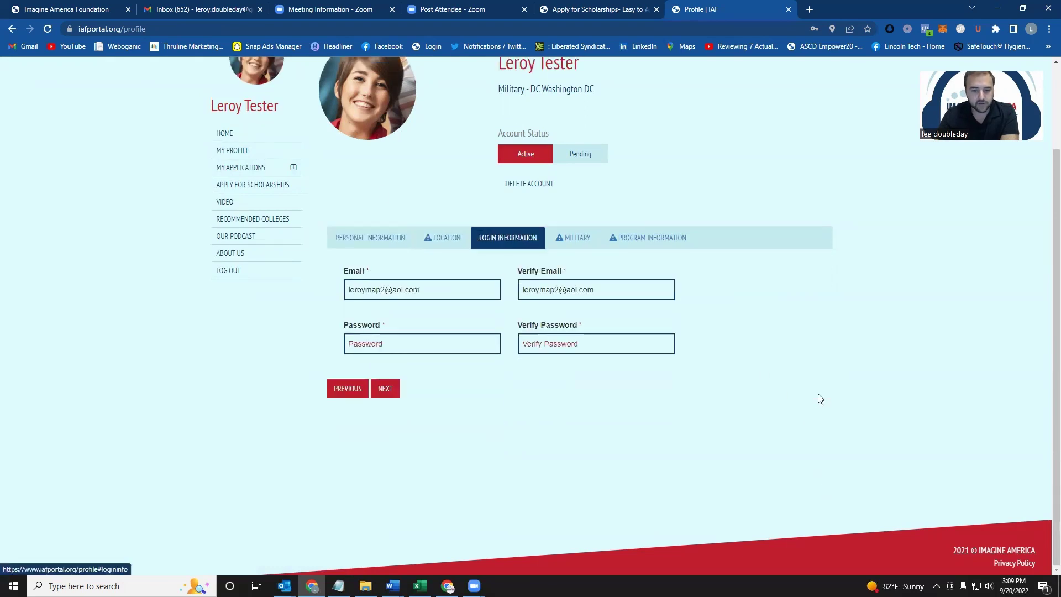
# Step: Copy the account email address from the login information section
pyautogui.moveTo(424, 285); pyautogui.dragTo(324, 293)
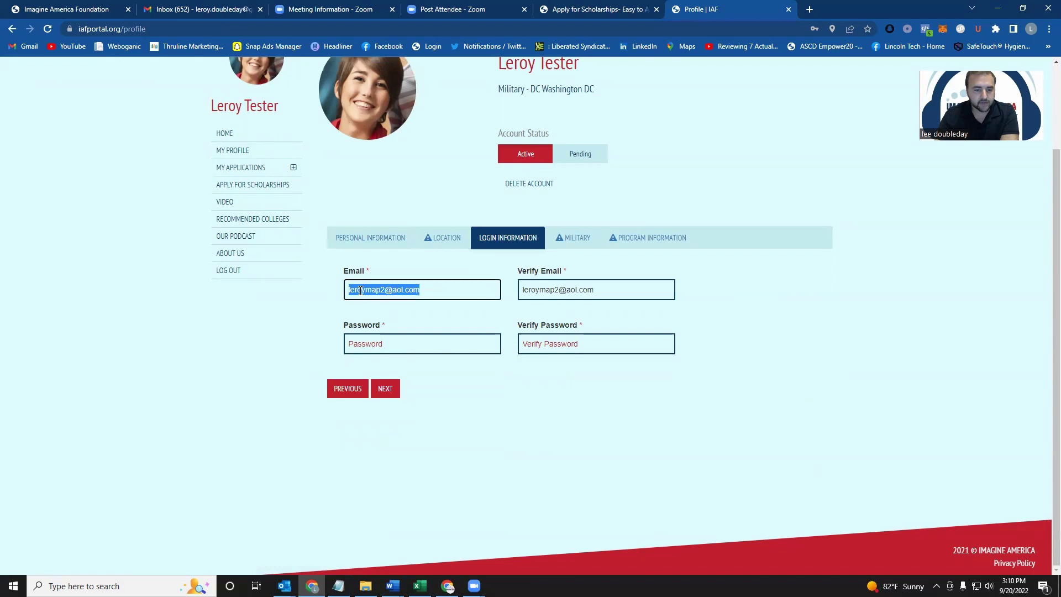
pyautogui.rightClick(361, 290)
pyautogui.click(393, 334)
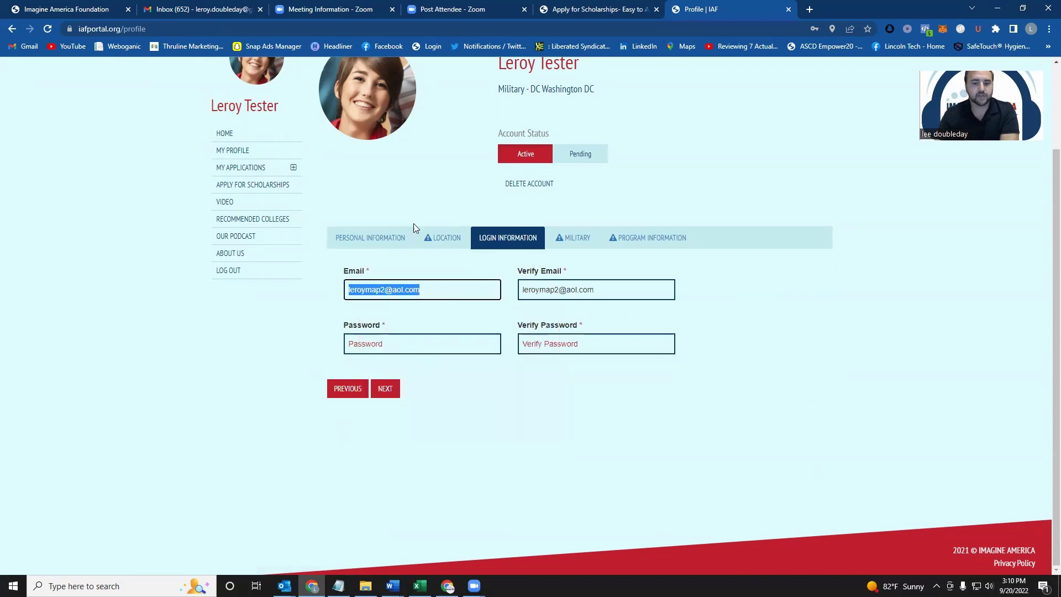
# Step: Review the military and program information sections, then log out of the portal
pyautogui.click(394, 389)
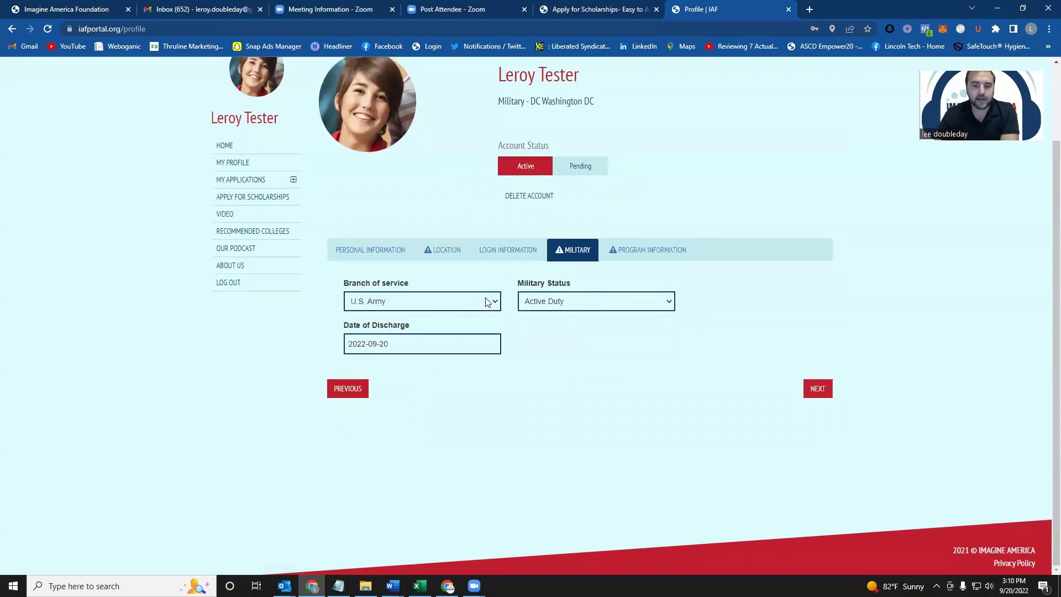
pyautogui.click(831, 394)
pyautogui.scroll(-4, 392, 308)
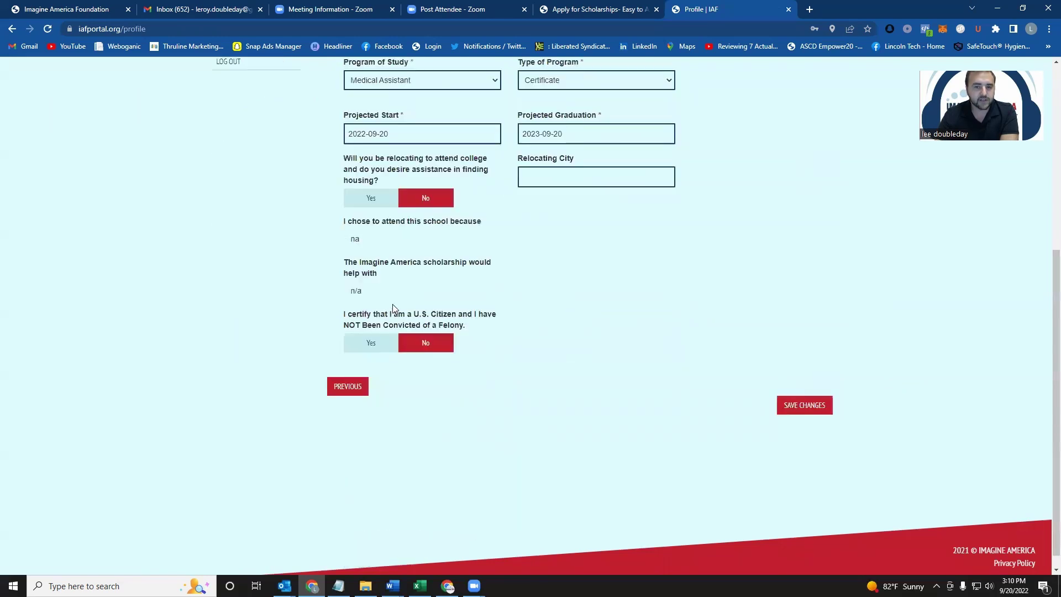
pyautogui.scroll(5, 392, 308)
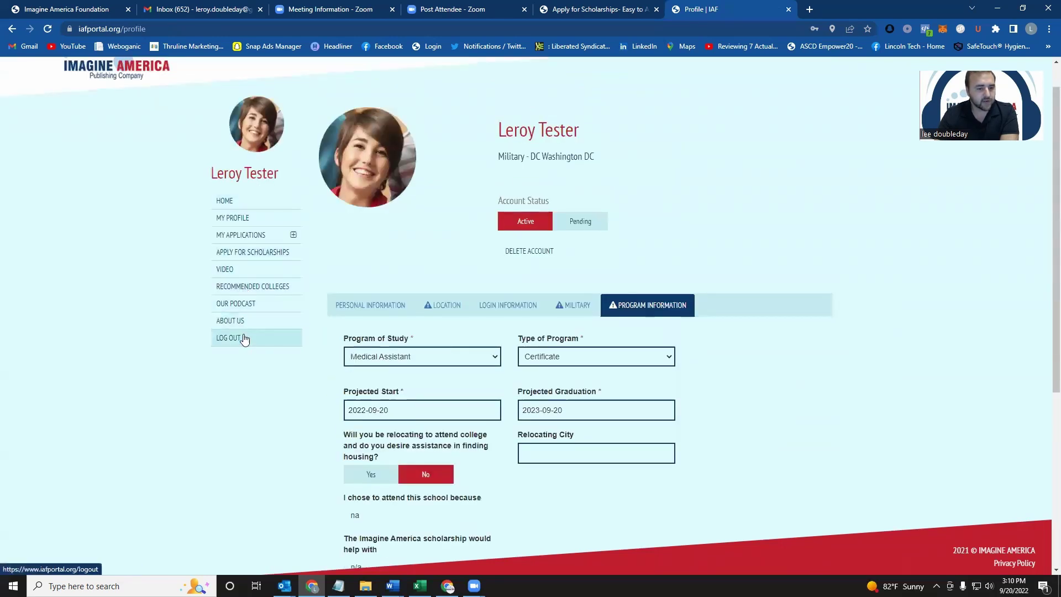
pyautogui.click(244, 339)
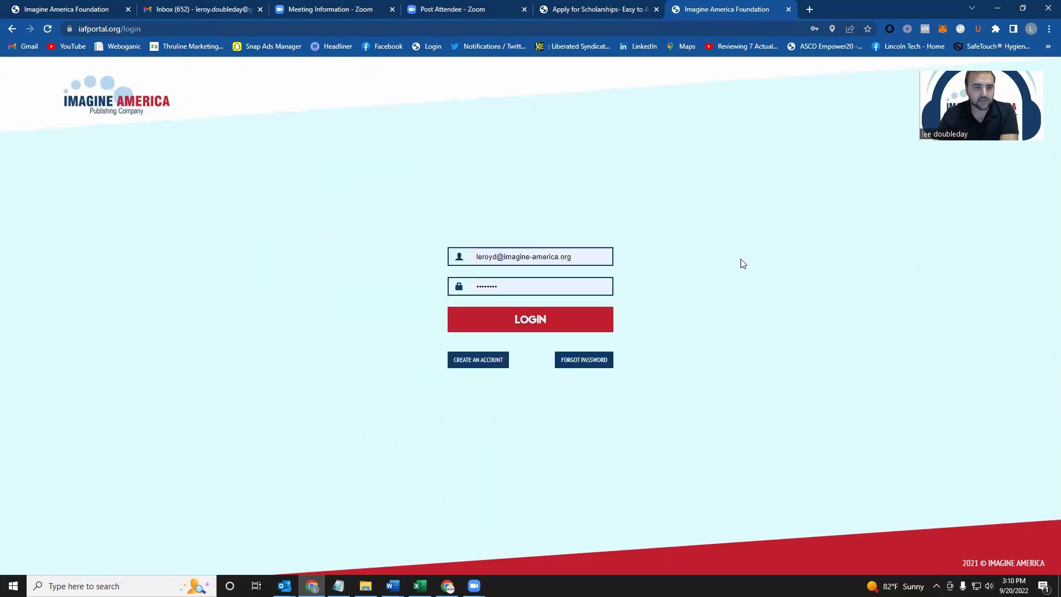
# Step: Reload the IAF portal login page from the address bar
pyautogui.click(111, 30)
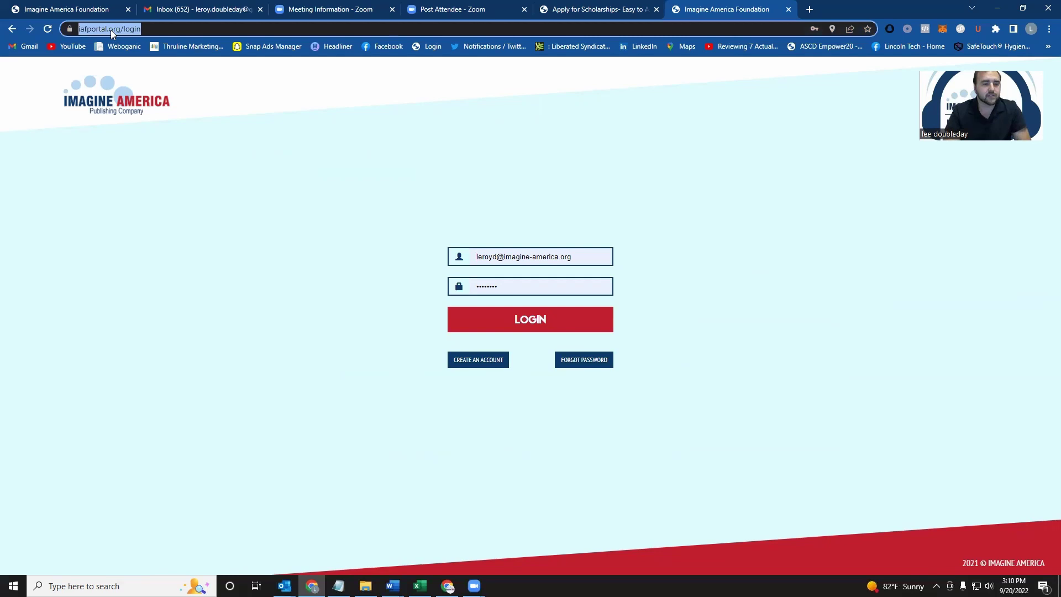
pyautogui.write('www.iaf')
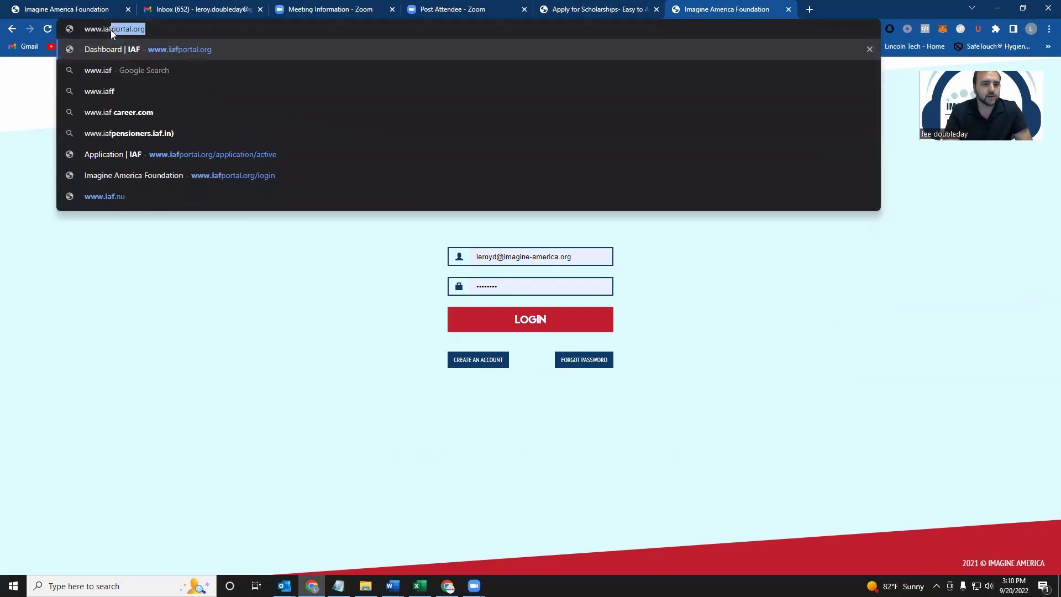
pyautogui.press('Return')
# Step: Log in with the pasted test applicant email and its password
pyautogui.click(520, 258)
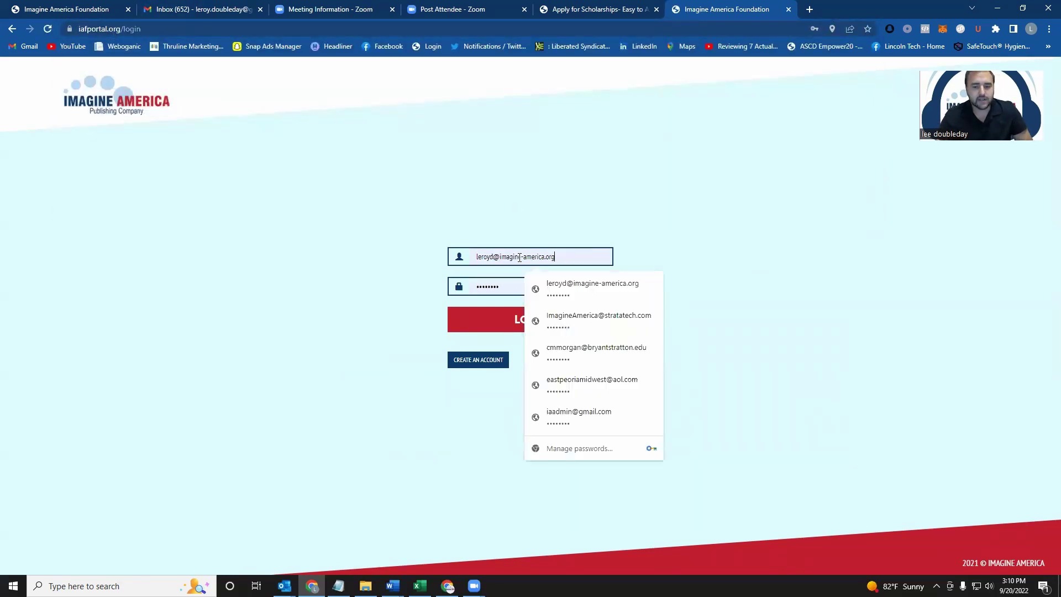
pyautogui.tripleClick(520, 258)
pyautogui.hotkey('ctrl', 'v')
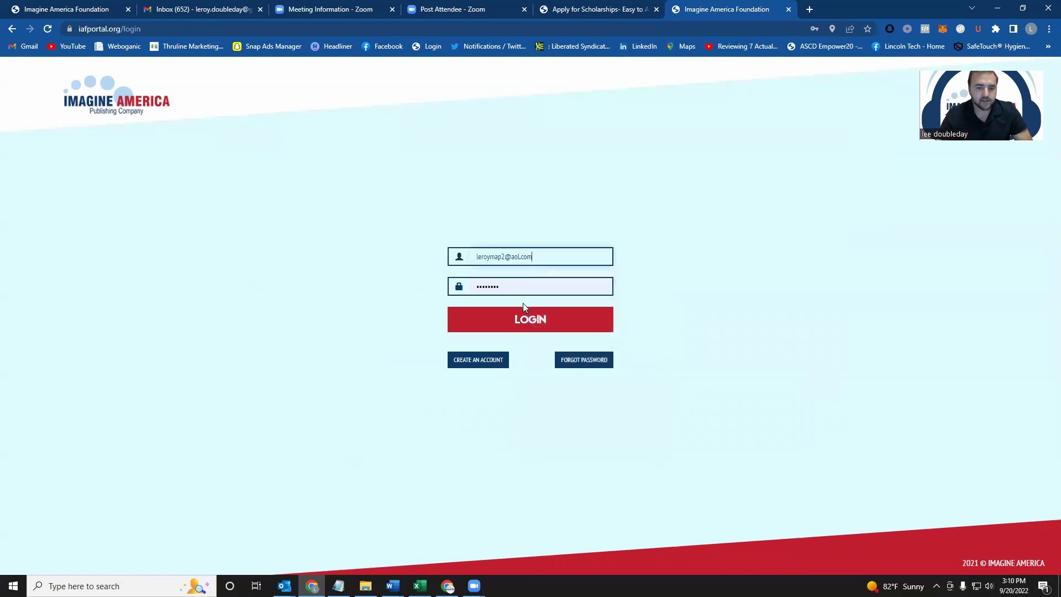
pyautogui.doubleClick(523, 291)
pyautogui.write('********')
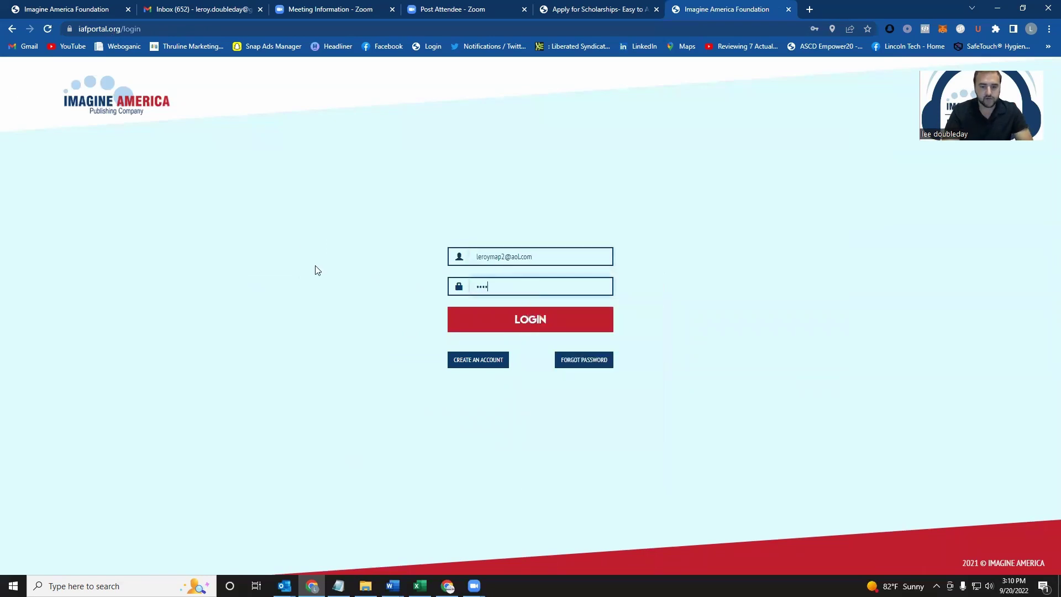
pyautogui.press('Return')
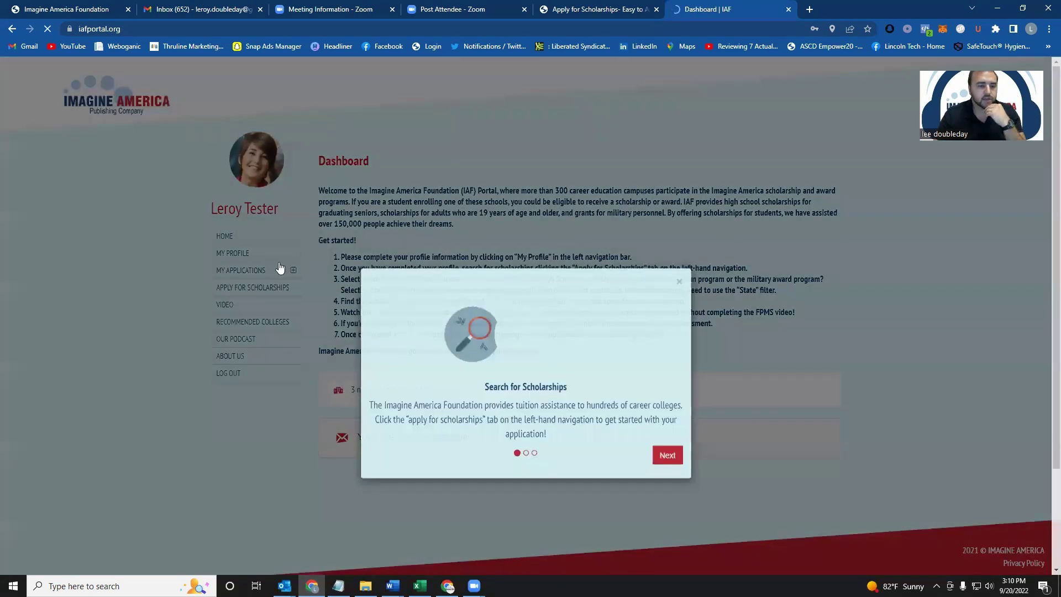
# Step: Confirm the IAF Test College Military Award application shows Pending College Review under Active, then view the empty Complete list
pyautogui.click(281, 269)
pyautogui.click(285, 270)
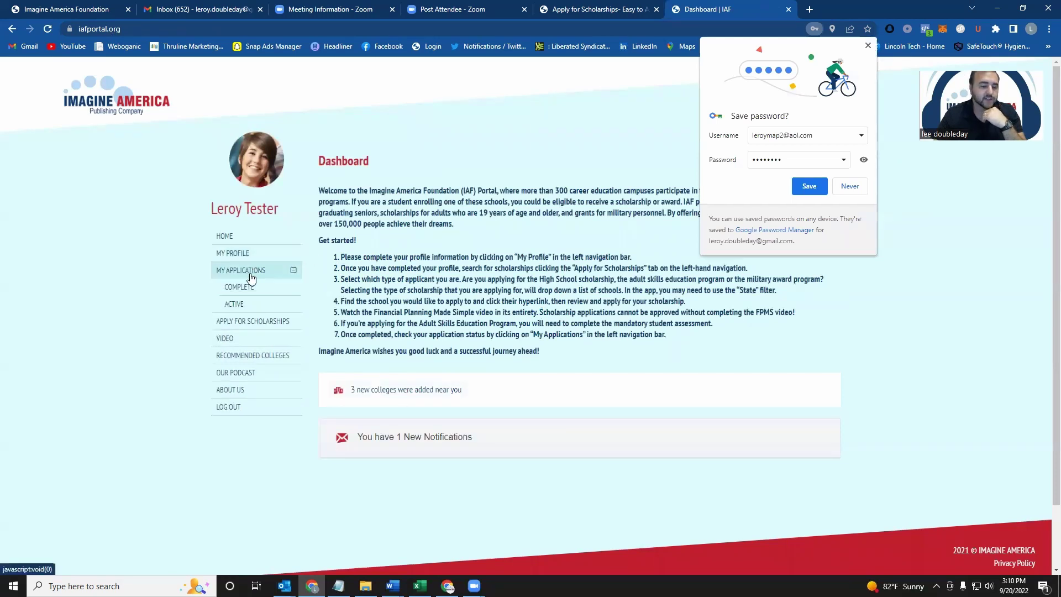
pyautogui.click(249, 305)
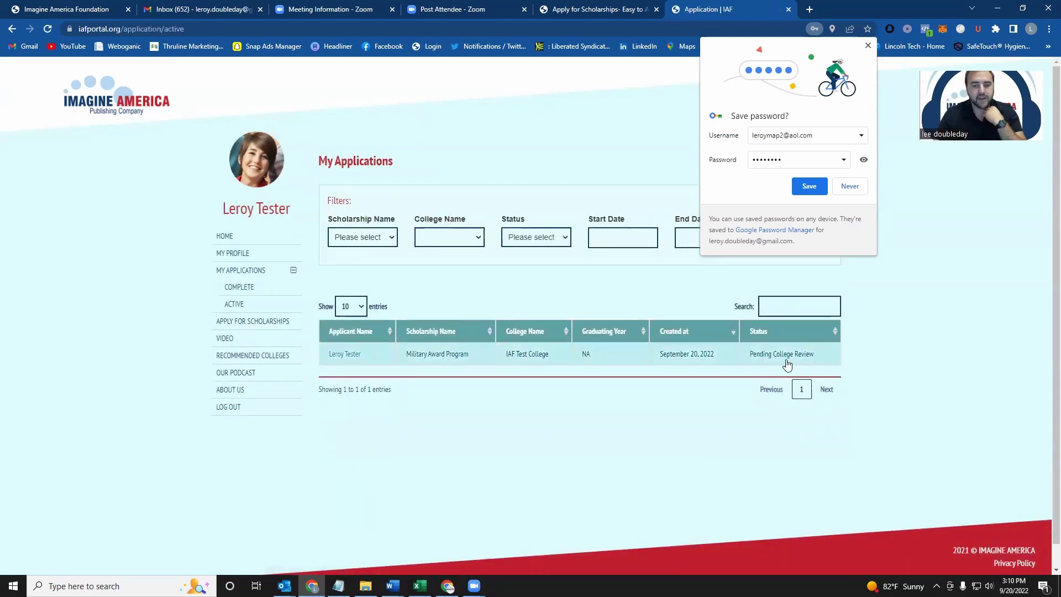
pyautogui.moveTo(821, 358); pyautogui.dragTo(738, 360)
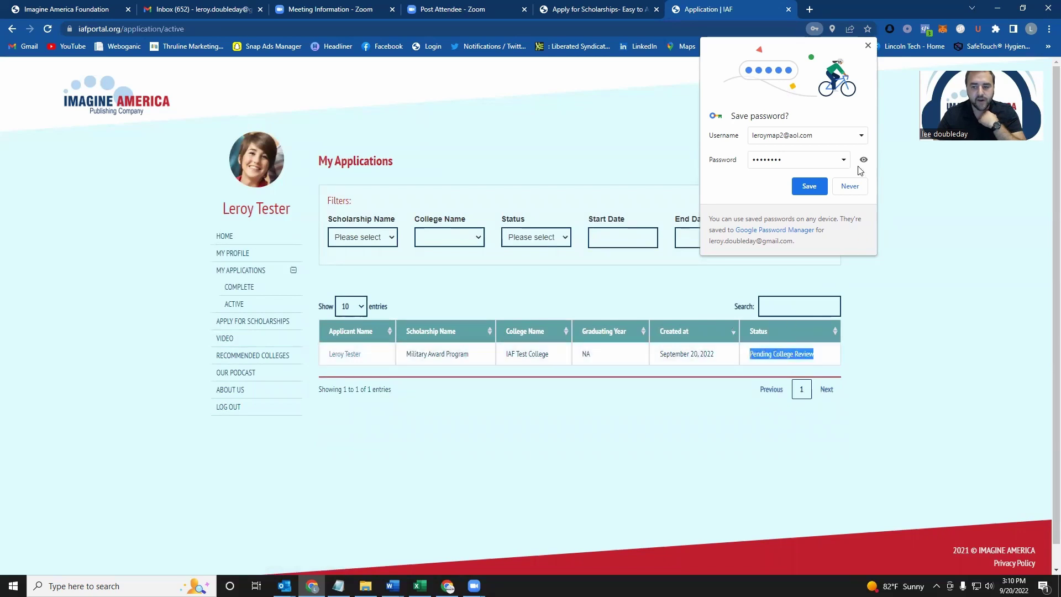
pyautogui.click(868, 46)
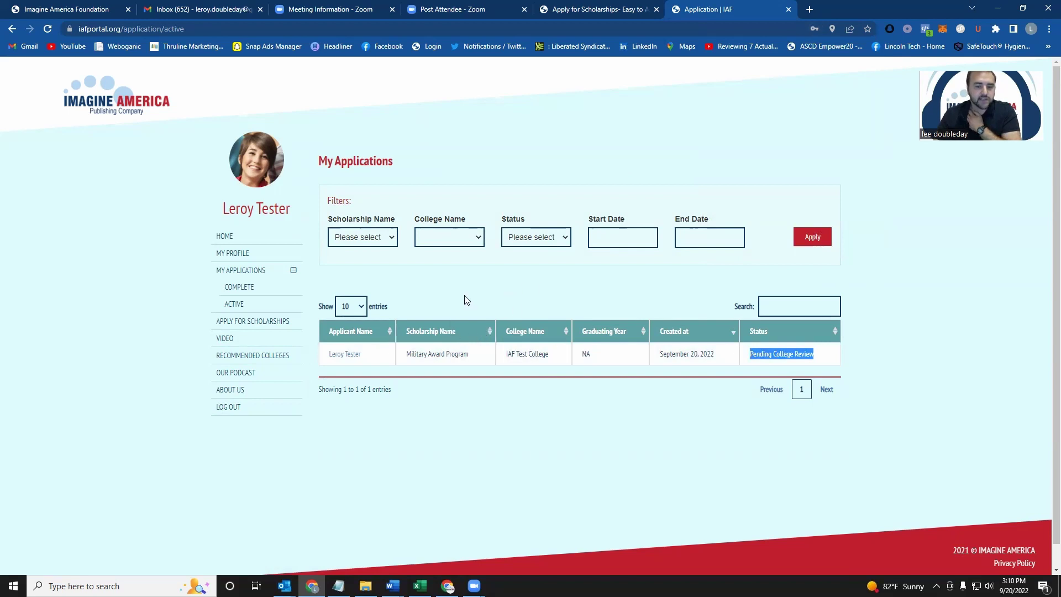
pyautogui.click(243, 292)
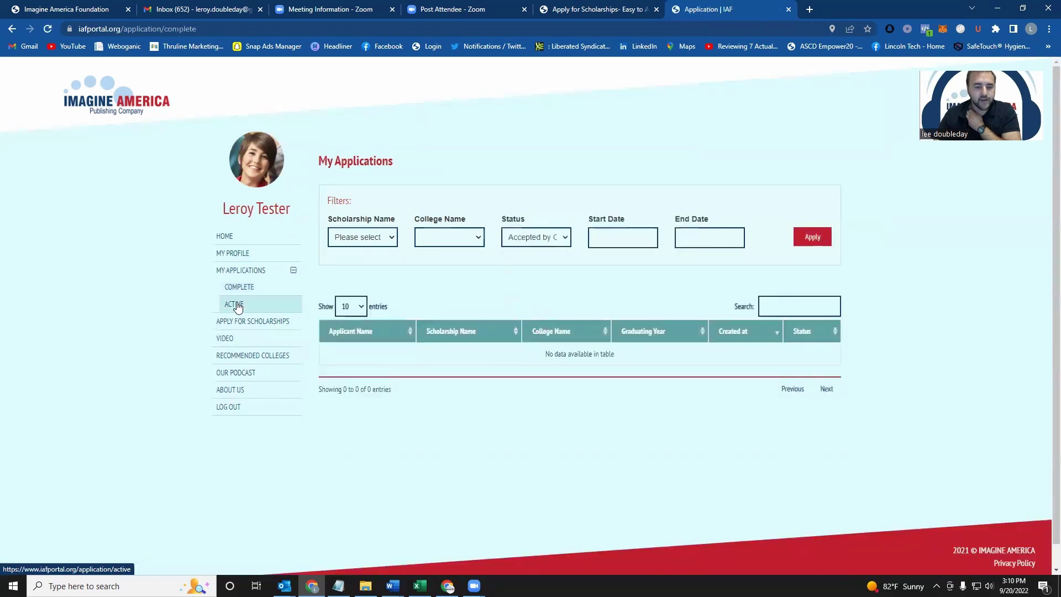